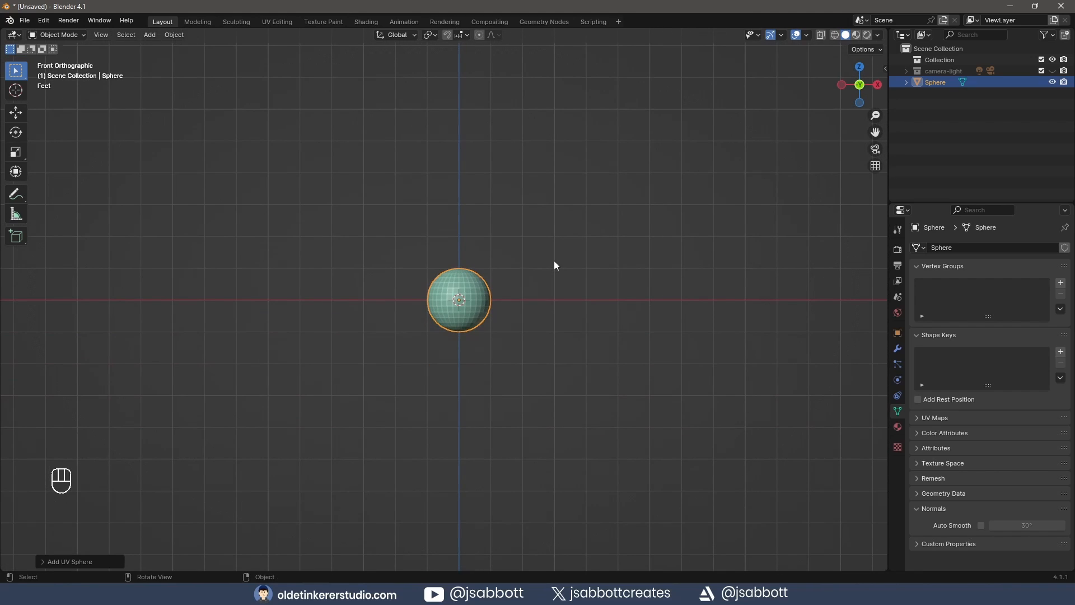
# Delete the faces of the UV sphere's lower half in edit mode, using wireframe shading and face selection.
pyautogui.press('Tab')
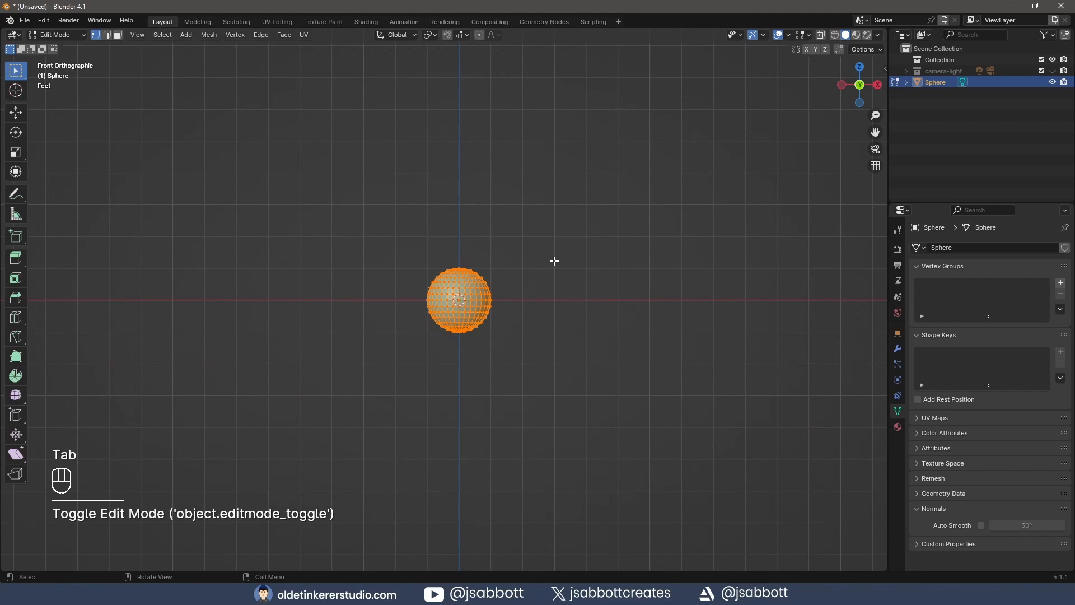
pyautogui.press('z')
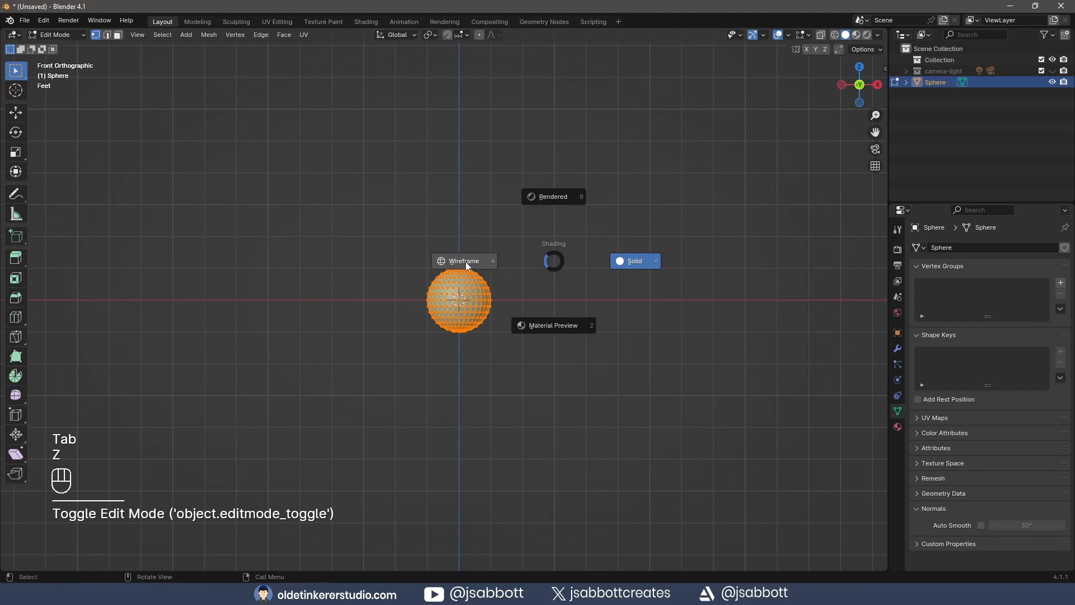
pyautogui.click(466, 261)
pyautogui.press('3')
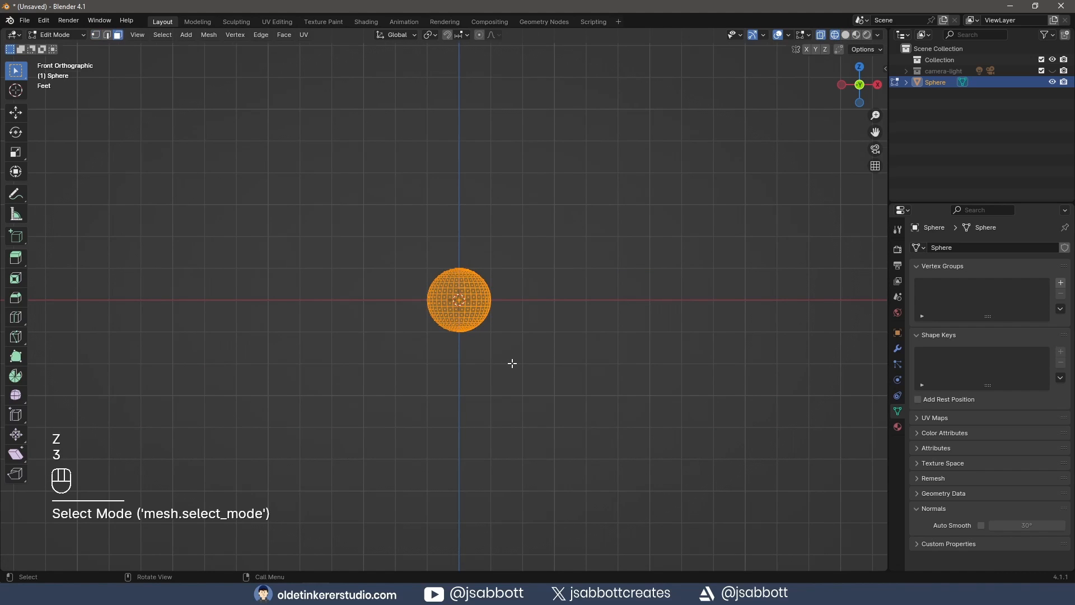
pyautogui.scroll(5, 510, 363)
pyautogui.moveTo(393, 302); pyautogui.dragTo(593, 391)
pyautogui.press('x')
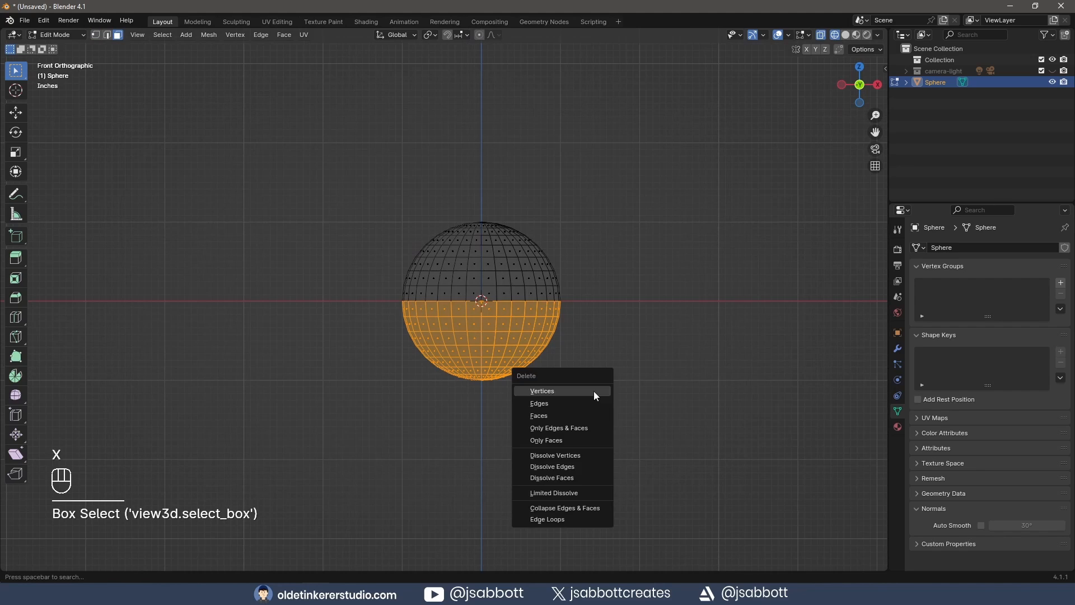
pyautogui.click(569, 416)
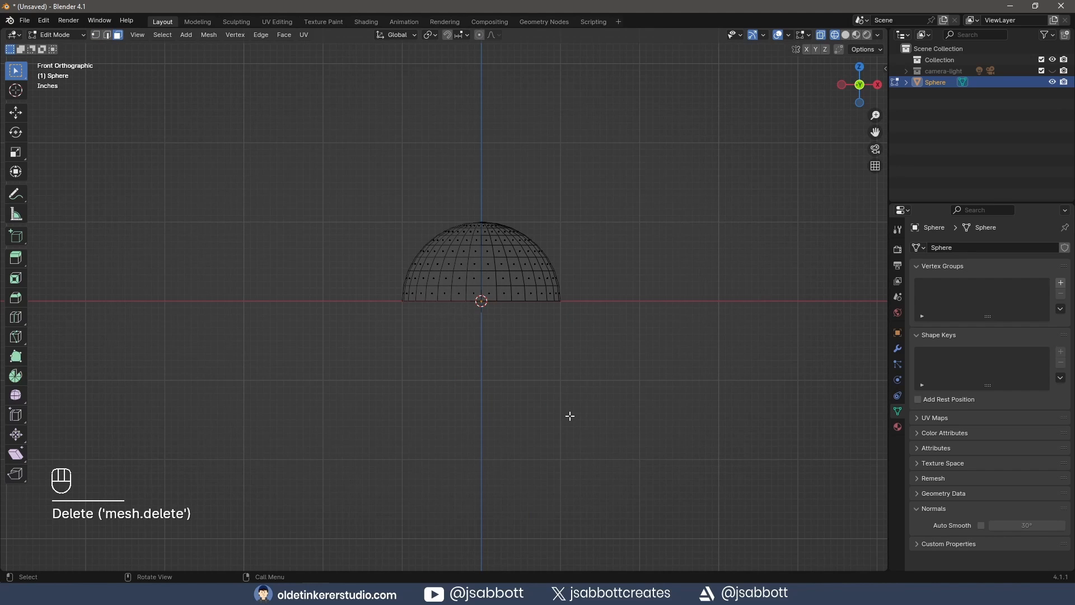
# Flatten the entire remaining hemisphere into a disc by scaling it to 0 along the Z axis.
pyautogui.press('a')
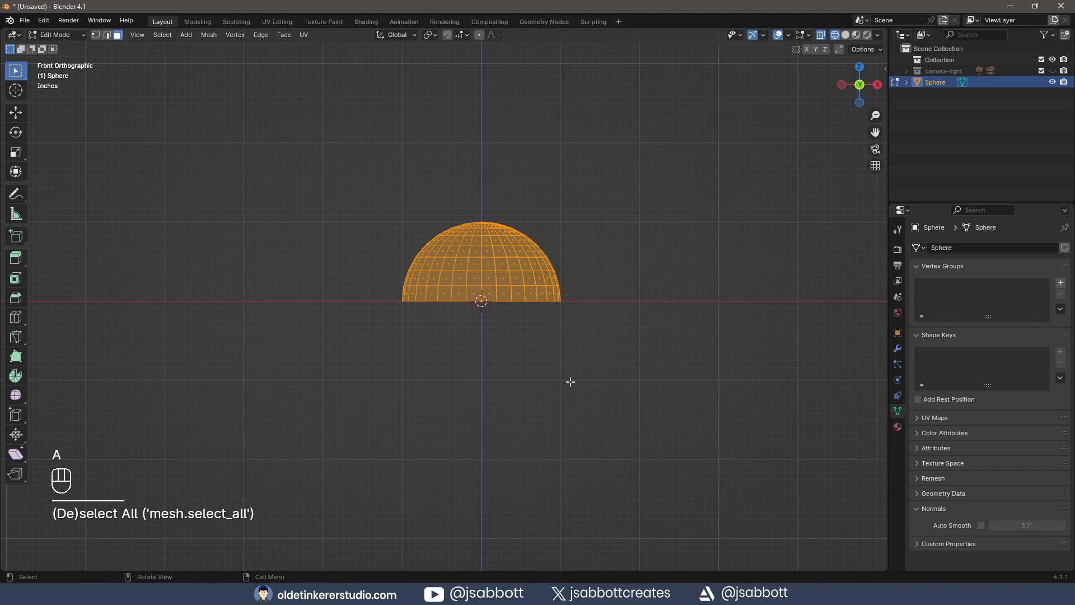
pyautogui.press('s')
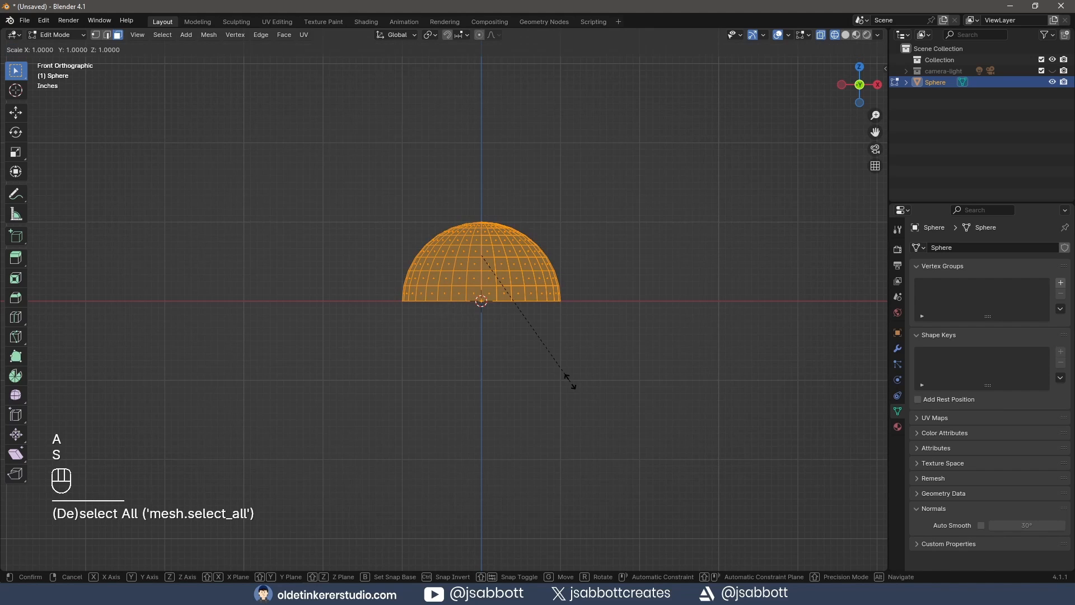
pyautogui.press('z')
pyautogui.press('0')
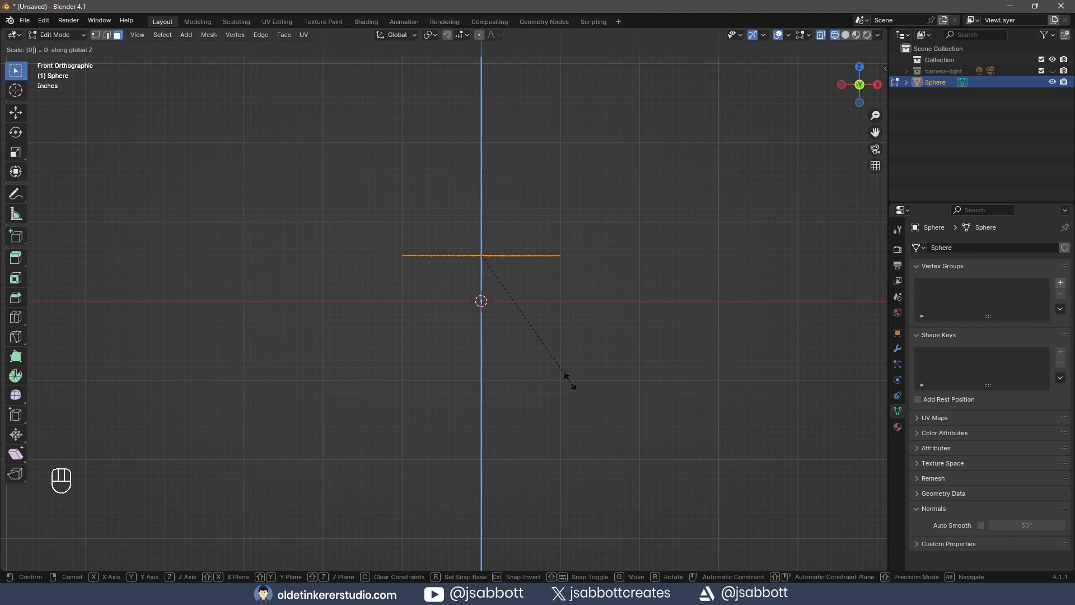
pyautogui.click(570, 382)
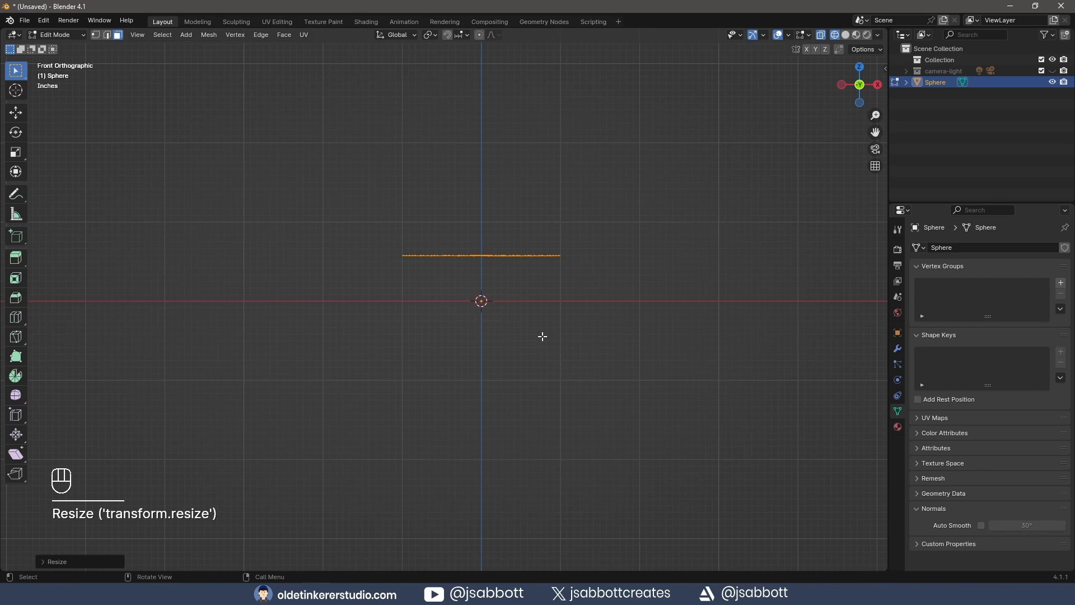
# Switch the viewport back to solid shading and return the flattened disc to object mode.
pyautogui.moveTo(533, 329); pyautogui.dragTo(532, 370, button='middle')
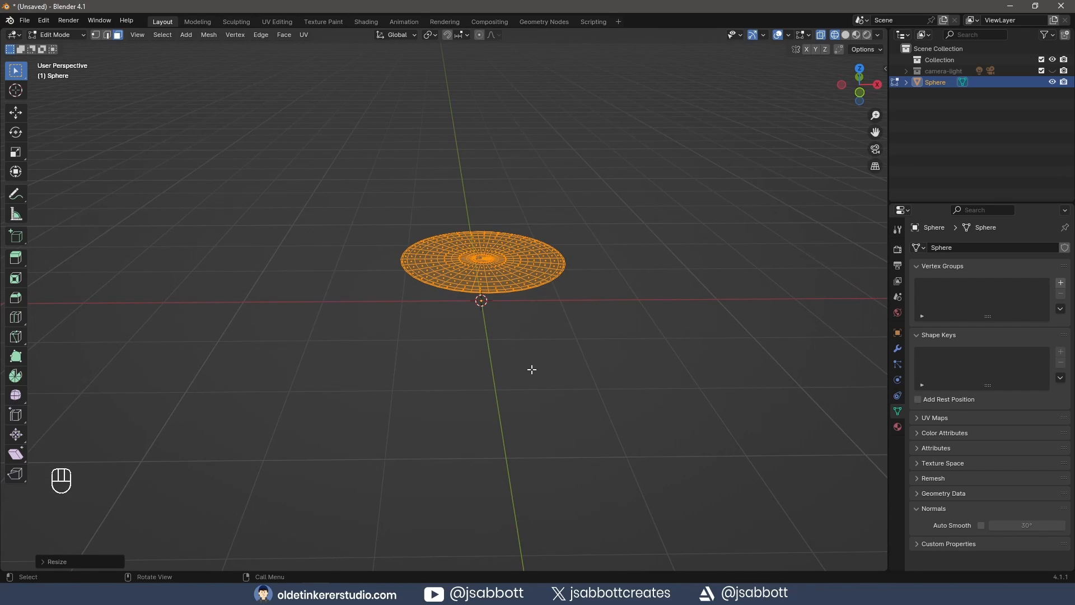
pyautogui.press('z')
pyautogui.click(612, 372)
pyautogui.press('Tab')
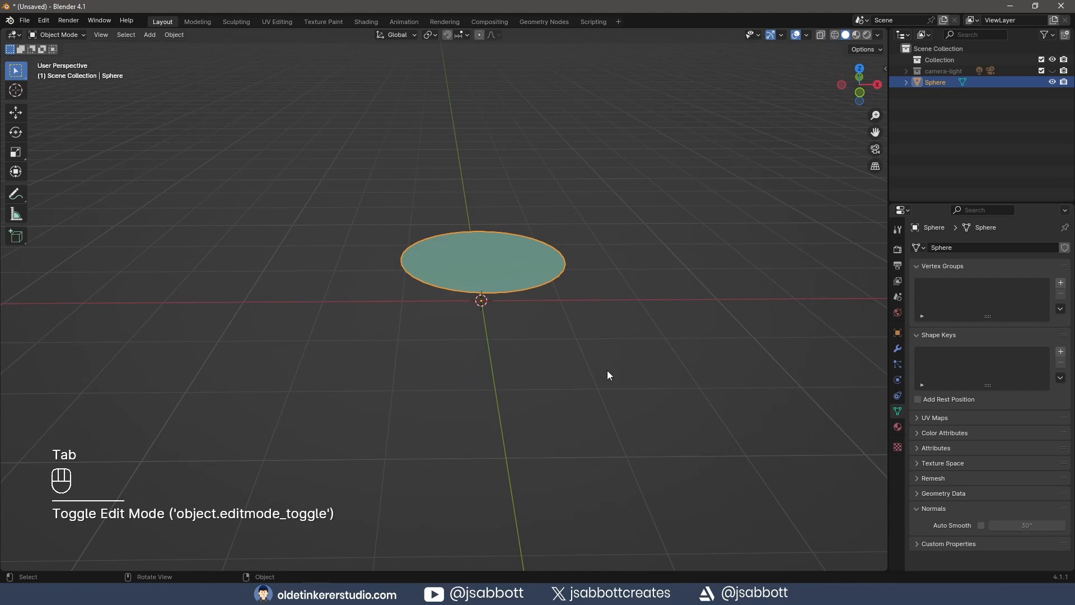
# Set the disc's origin to its center of mass (volume) and snap the disc to the 3D cursor.
pyautogui.rightClick(494, 267)
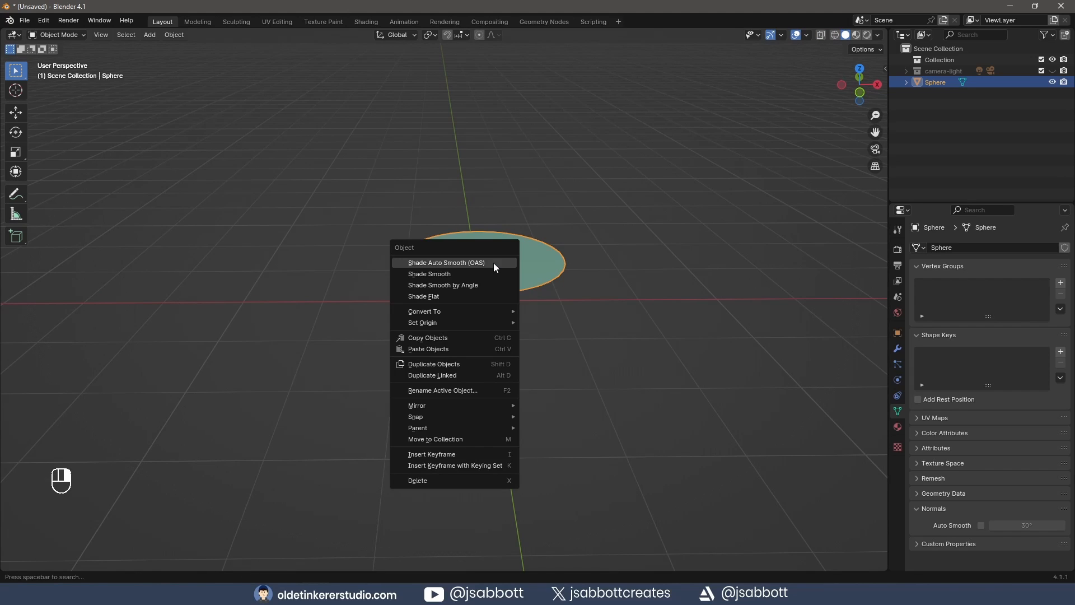
pyautogui.moveTo(502, 323)
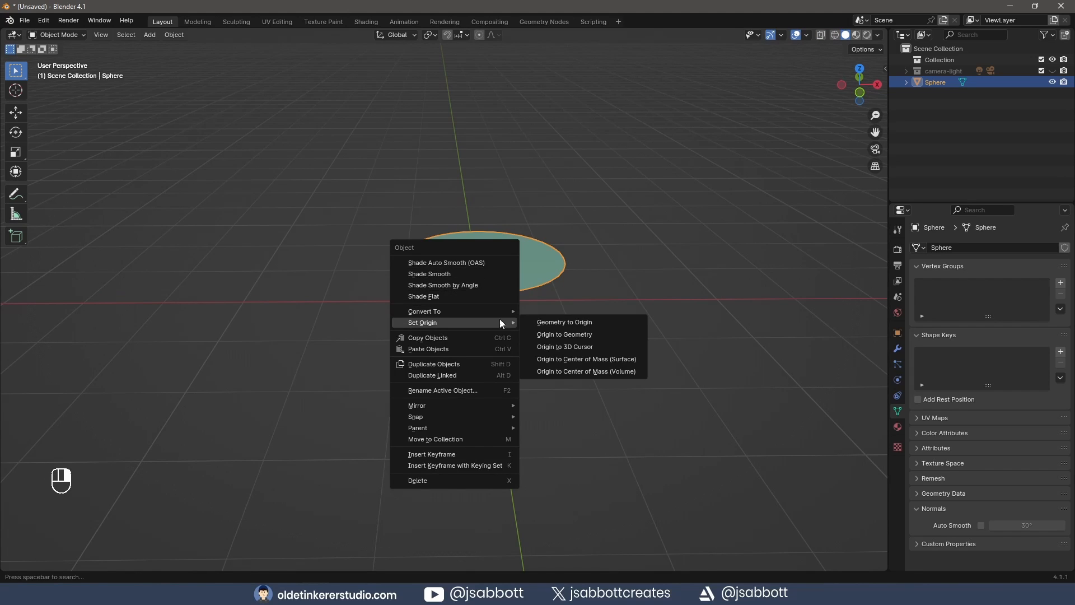
pyautogui.click(600, 372)
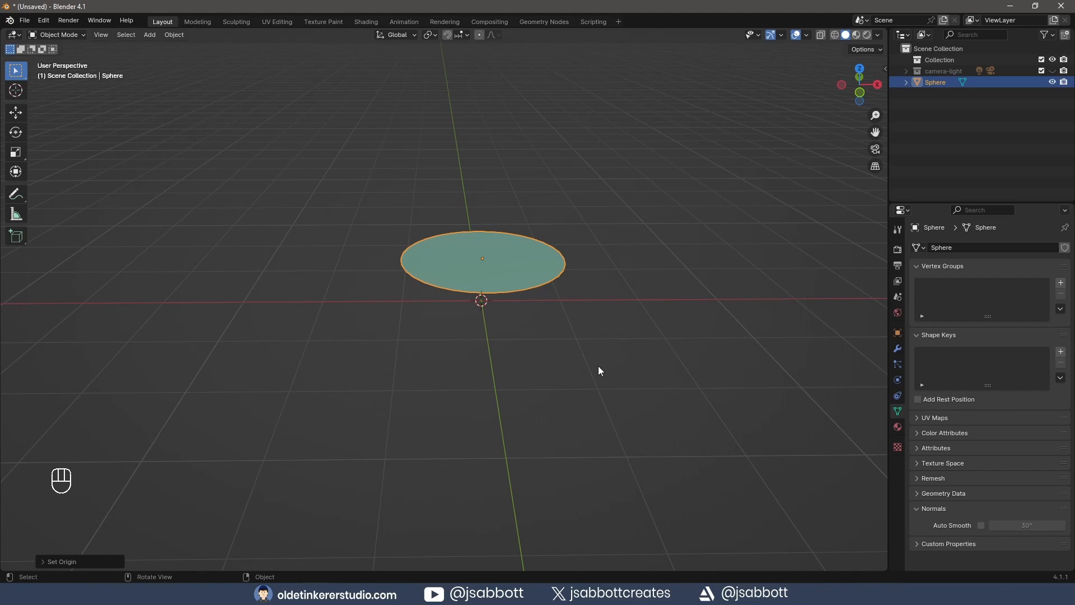
pyautogui.hotkey('shift', 's')
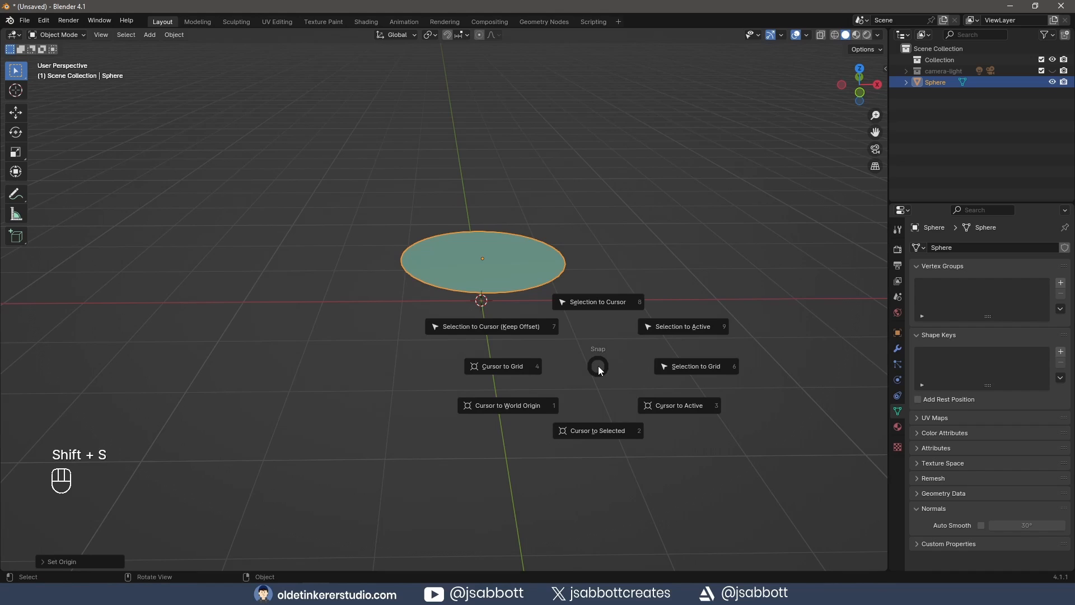
pyautogui.click(592, 305)
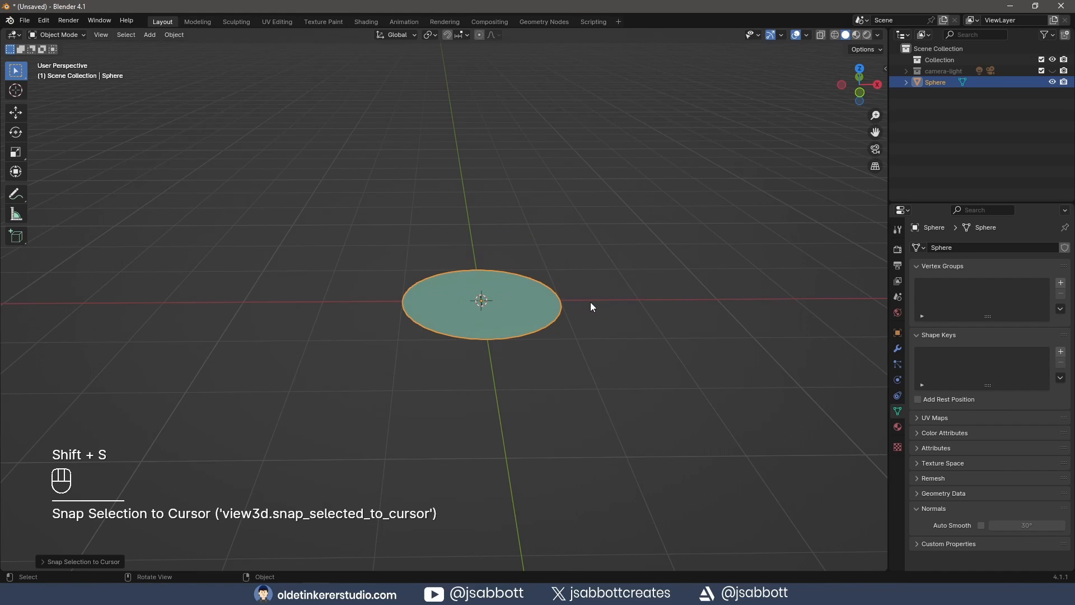
# Rotate the disc 90 degrees about the X axis and view it from the front.
pyautogui.write('rx90')
pyautogui.press('Return')
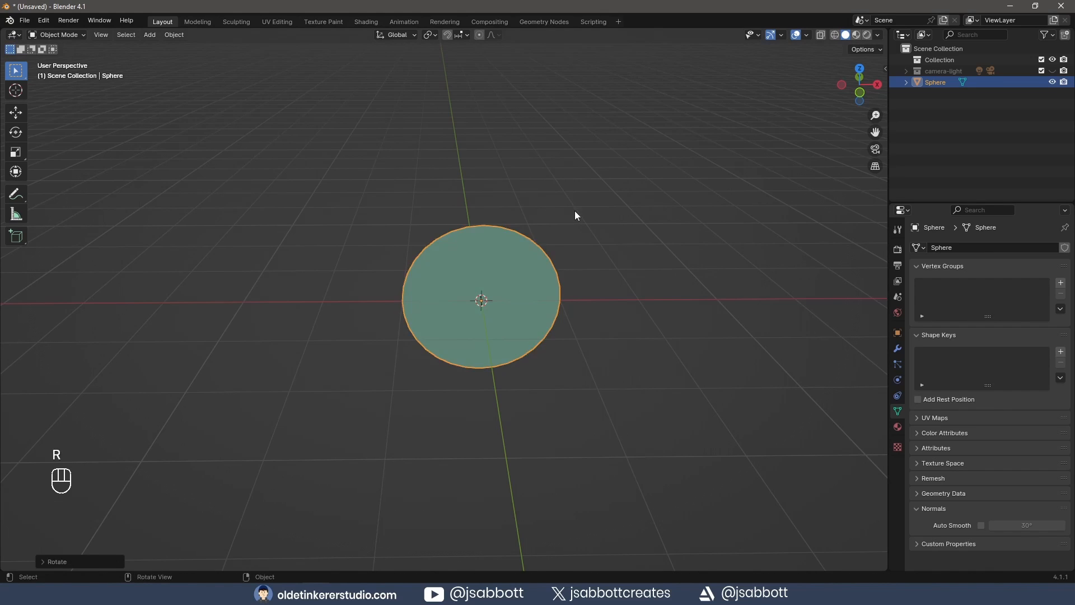
pyautogui.press('KP_1')
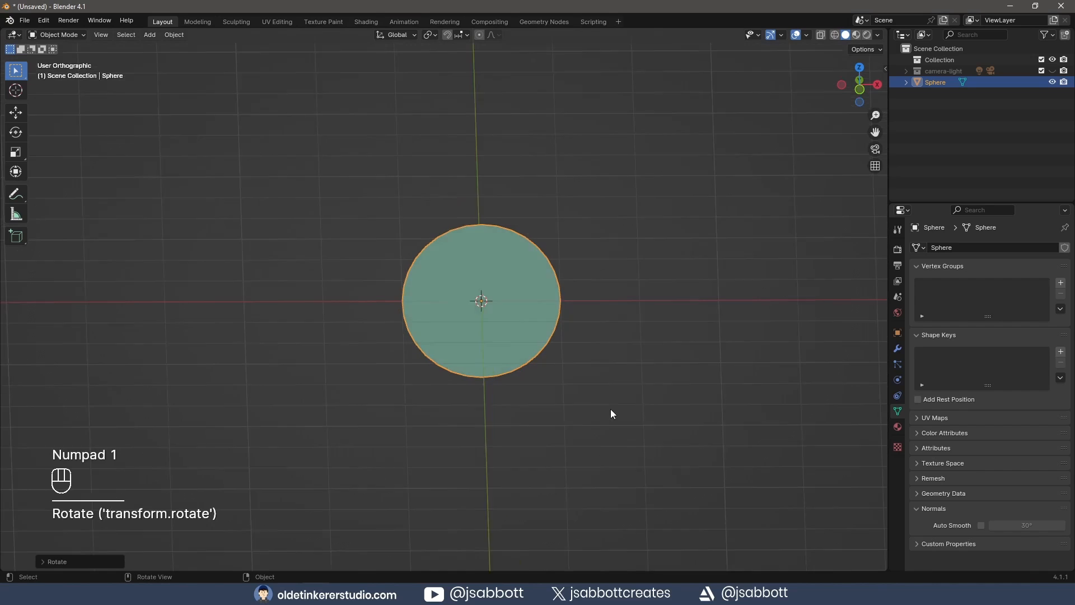
# In the UV Editing workspace, select all of the disc's UVs and scale them by 2 along Y.
pyautogui.click(280, 22)
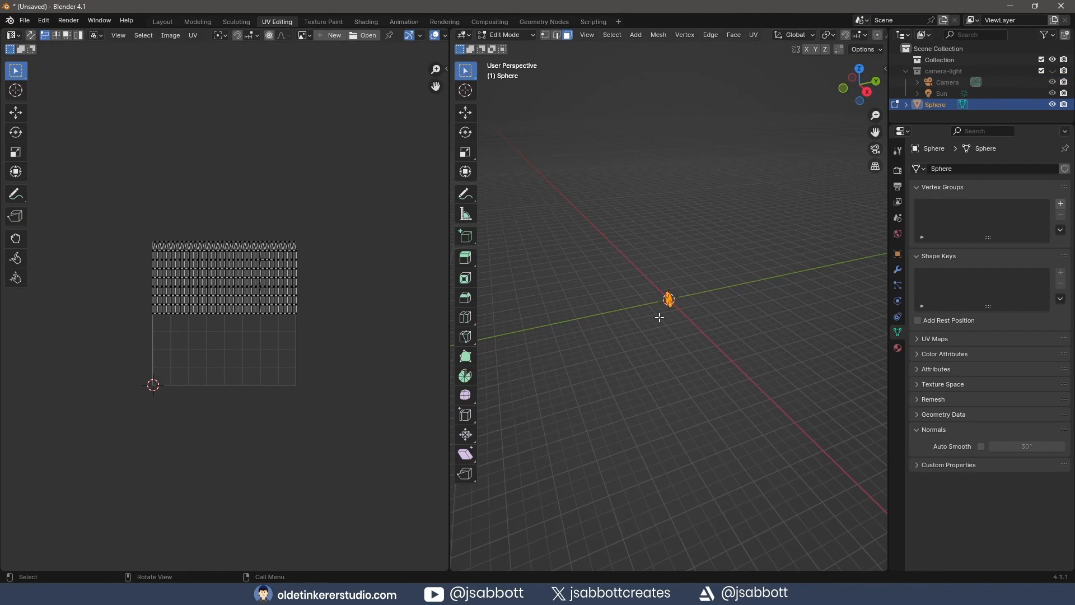
pyautogui.press('KP_1')
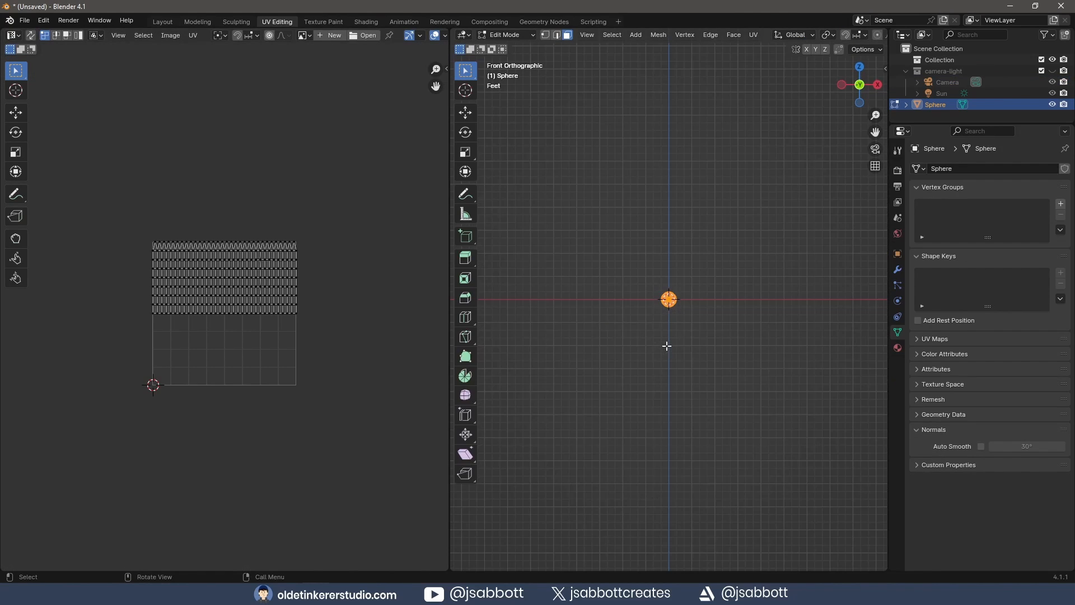
pyautogui.press('KP_Decimal')
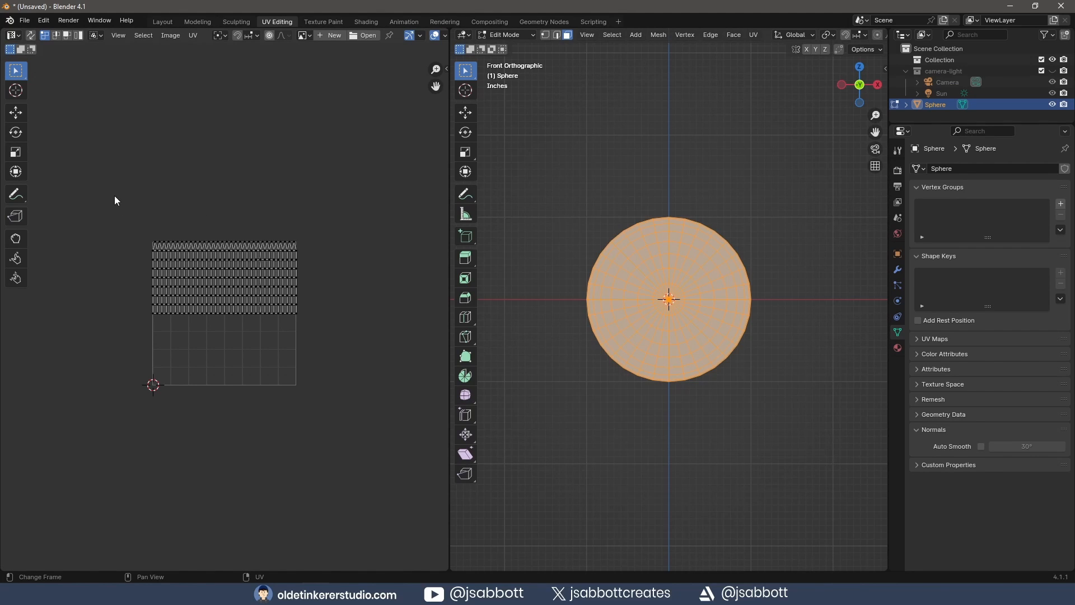
pyautogui.moveTo(116, 196); pyautogui.dragTo(364, 358)
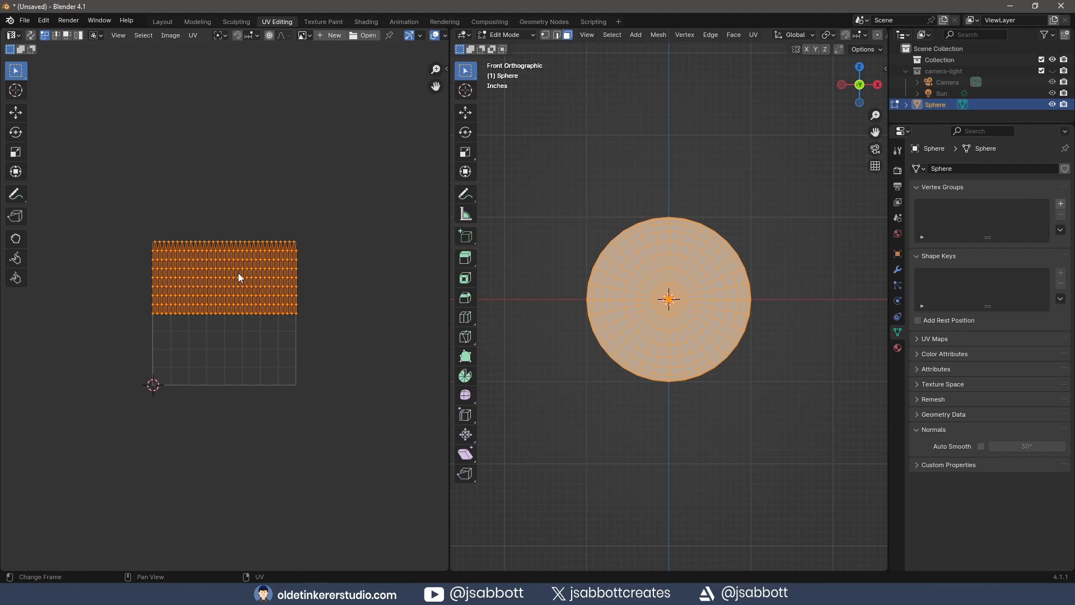
pyautogui.write('sy')
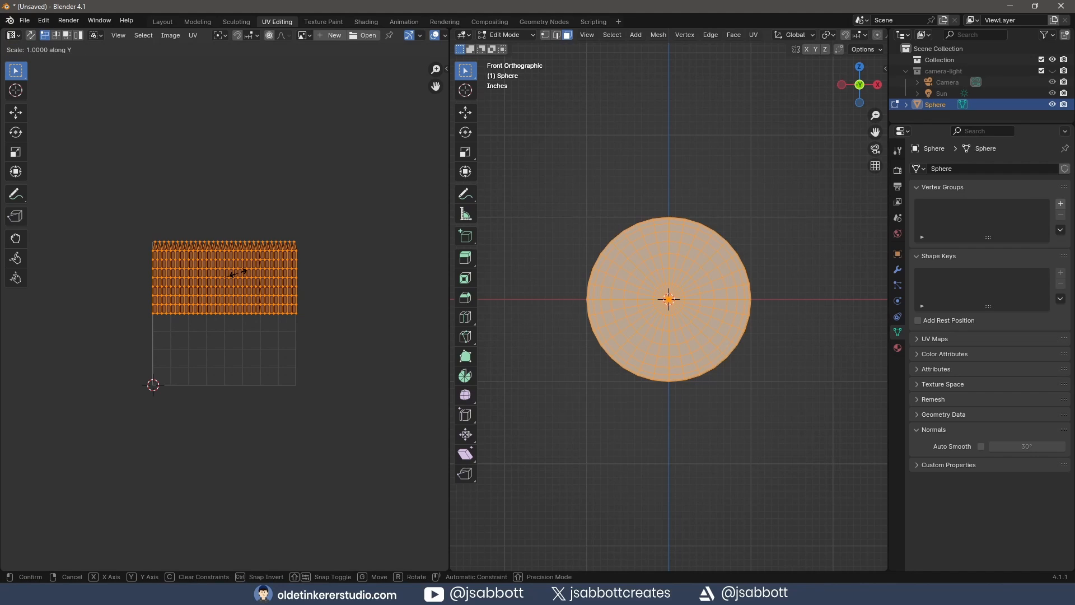
pyautogui.write('2')
pyautogui.press('Return')
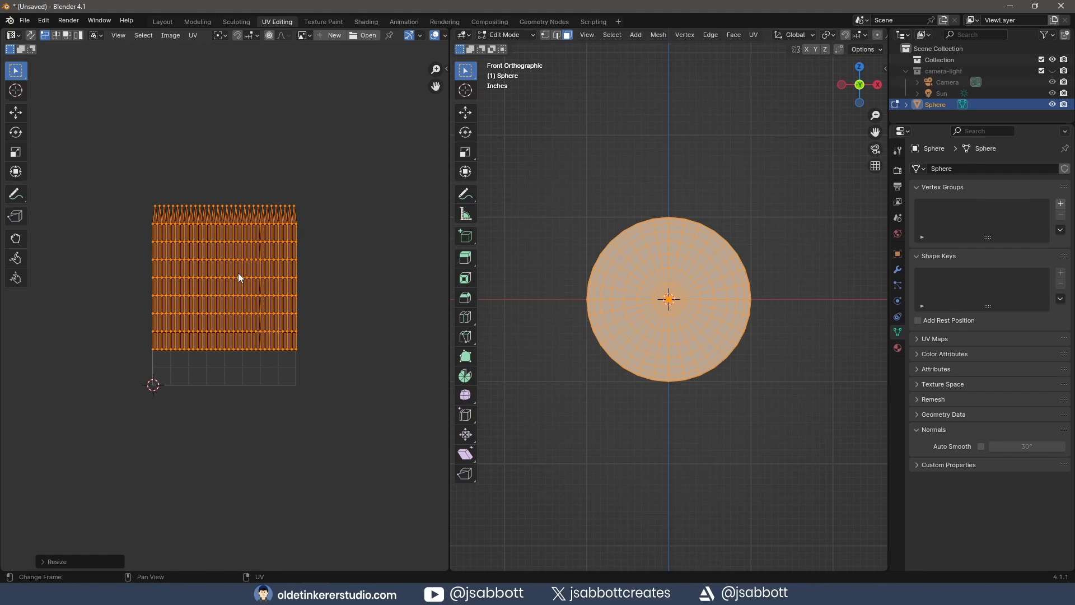
# Move the selected UVs by -0.25 along Y to fill the UV square.
pyautogui.press('g')
pyautogui.write('y')
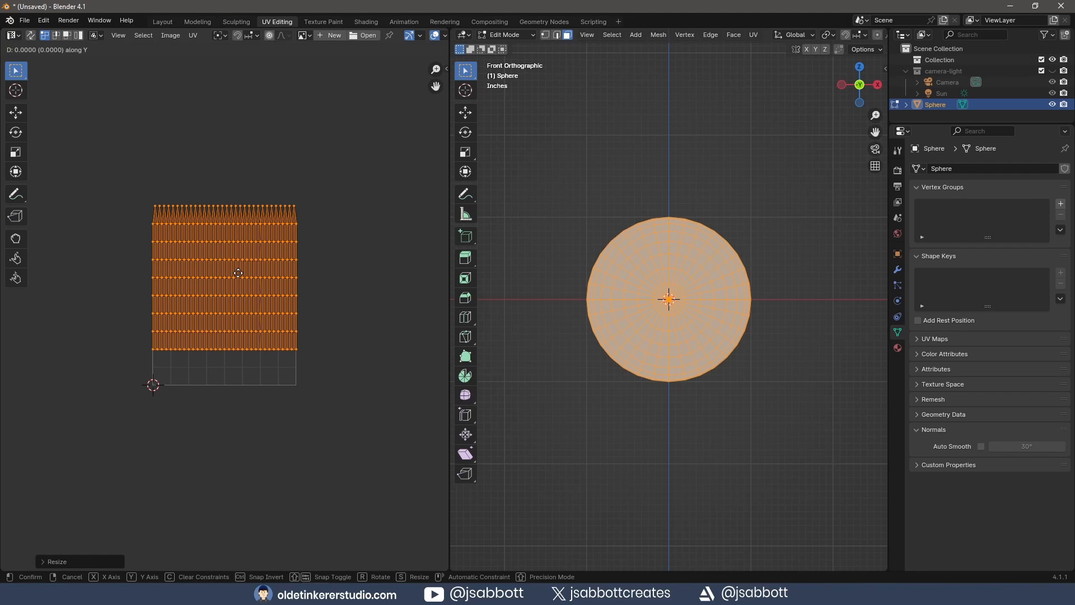
pyautogui.write('-0.25')
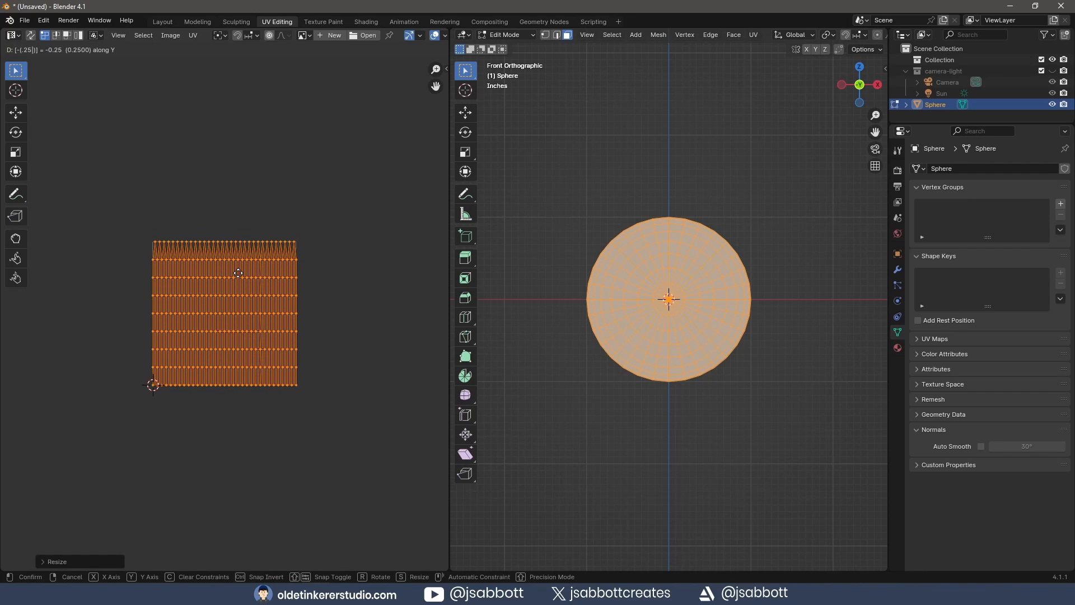
pyautogui.press('Return')
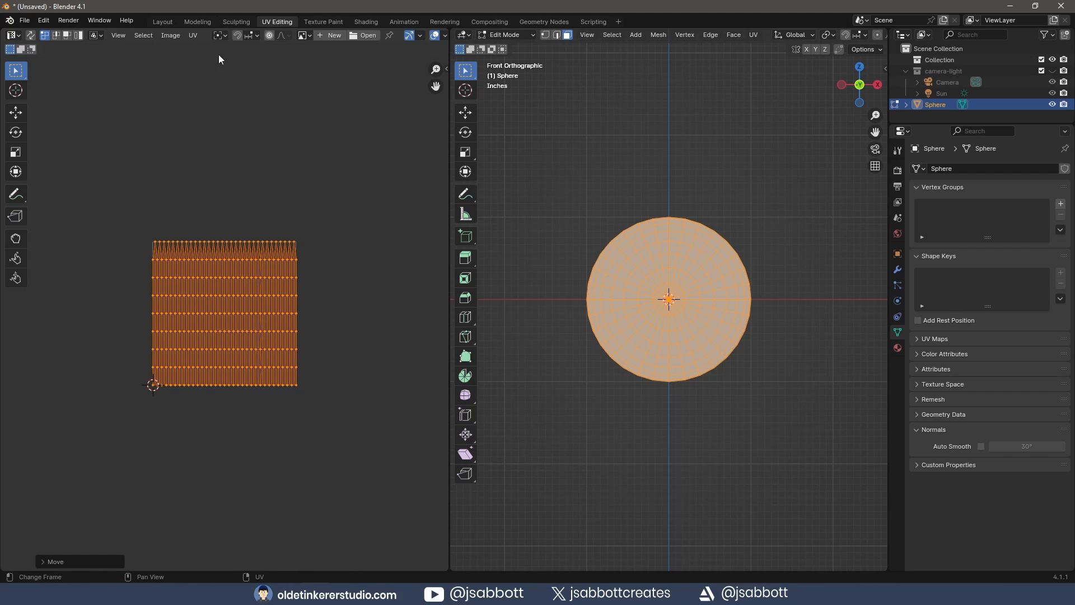
# From the Layout workspace, set up an FBX export of the disc limited to selected objects and the Mesh object type.
pyautogui.click(162, 21)
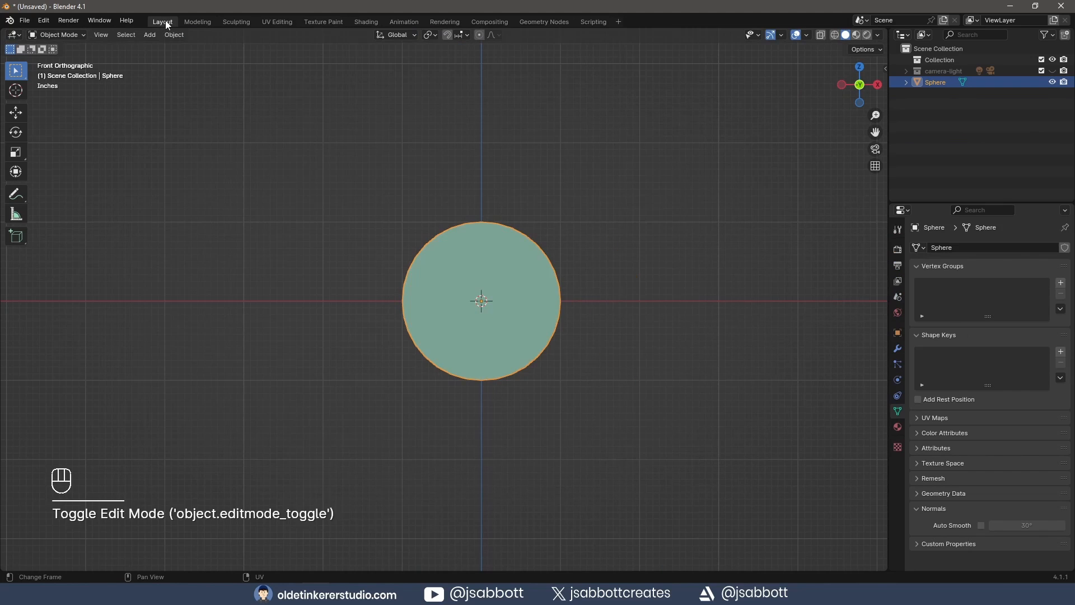
pyautogui.click(25, 21)
pyautogui.moveTo(66, 191)
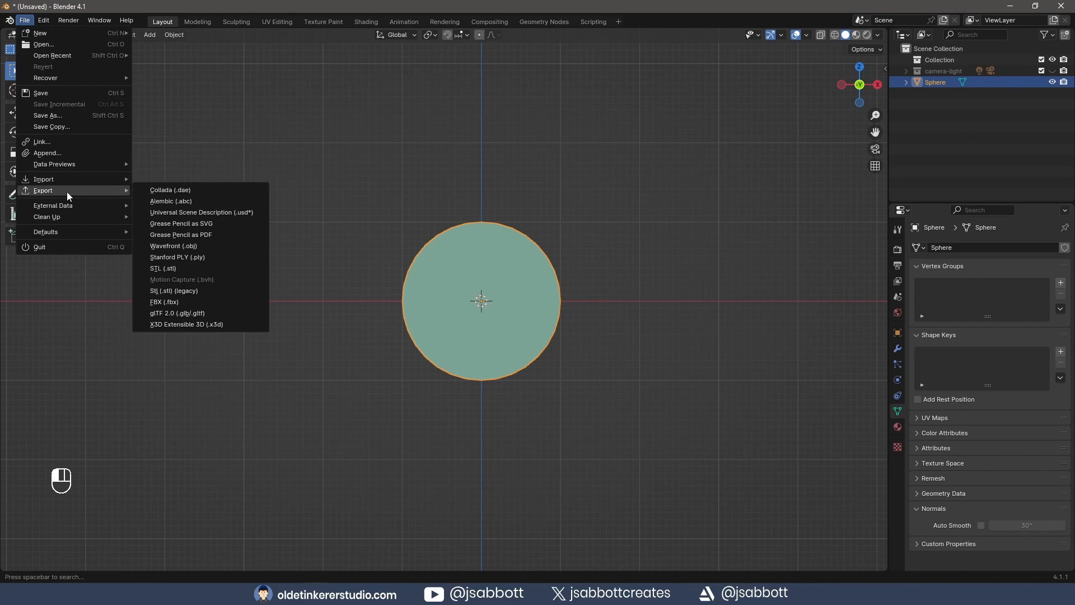
pyautogui.click(200, 303)
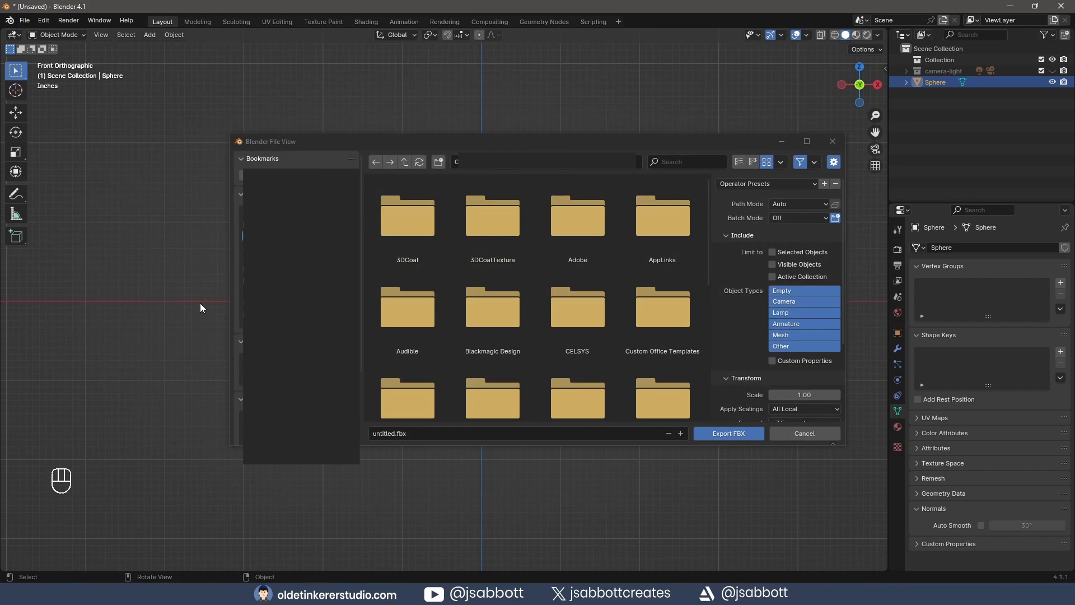
pyautogui.click(773, 252)
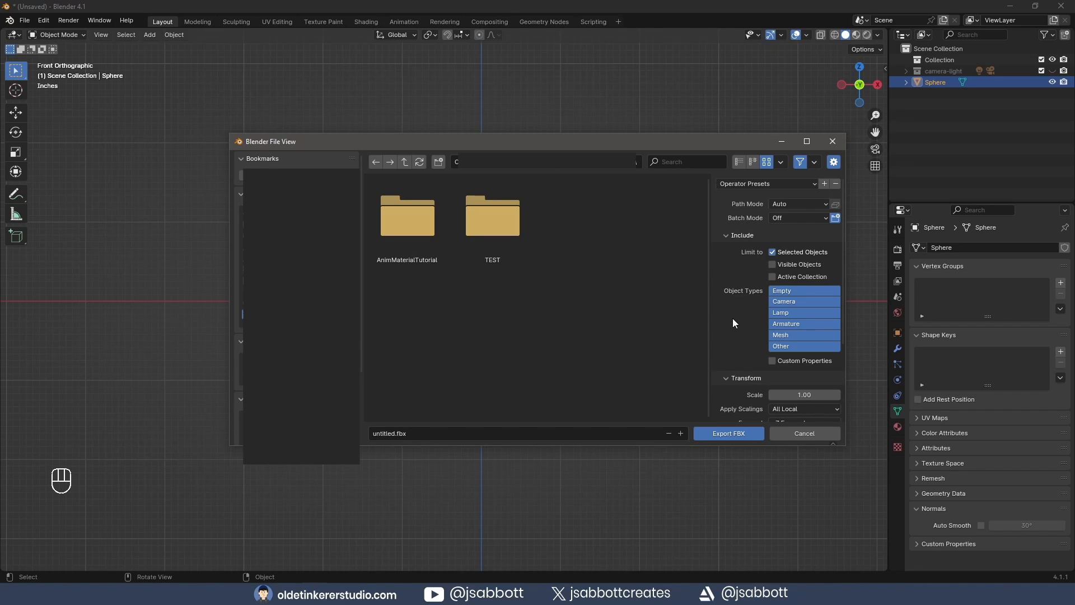
pyautogui.click(783, 336)
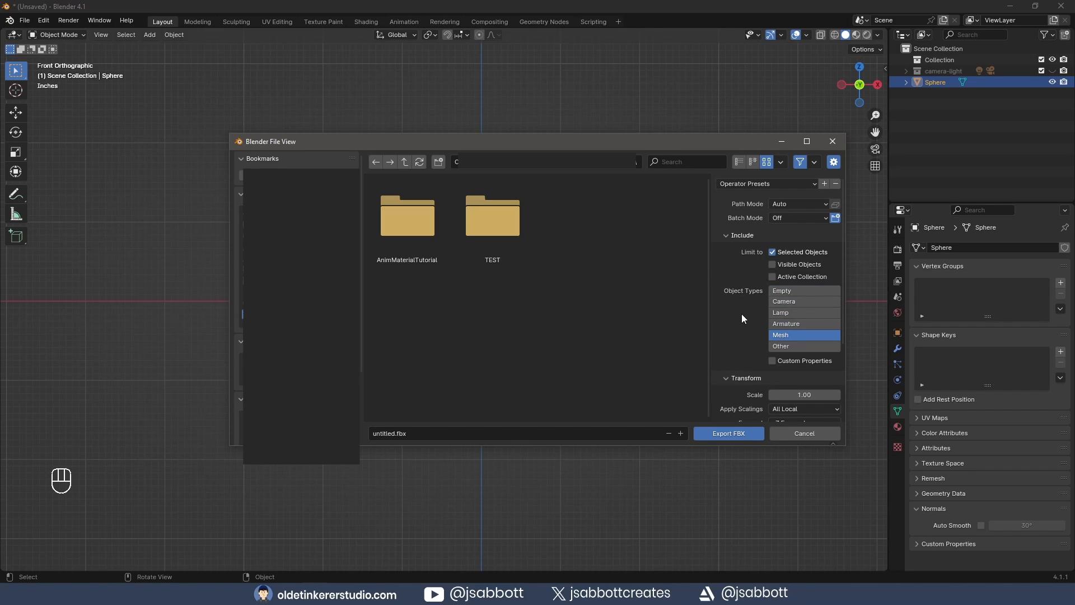
# Set the geometry smoothing of the FBX export to Face.
pyautogui.scroll(-5, 741, 314)
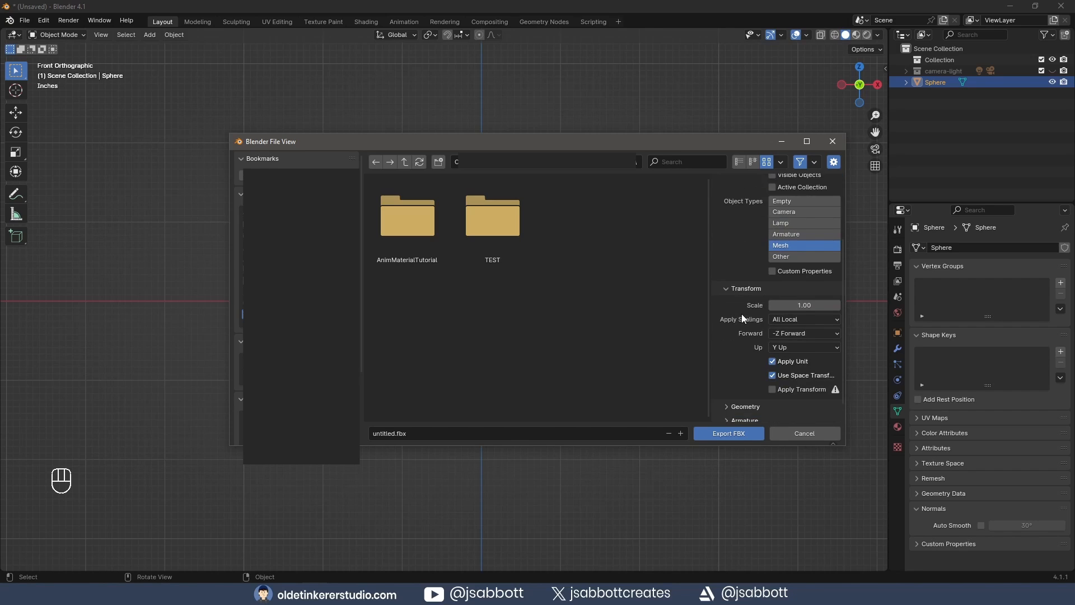
pyautogui.click(726, 387)
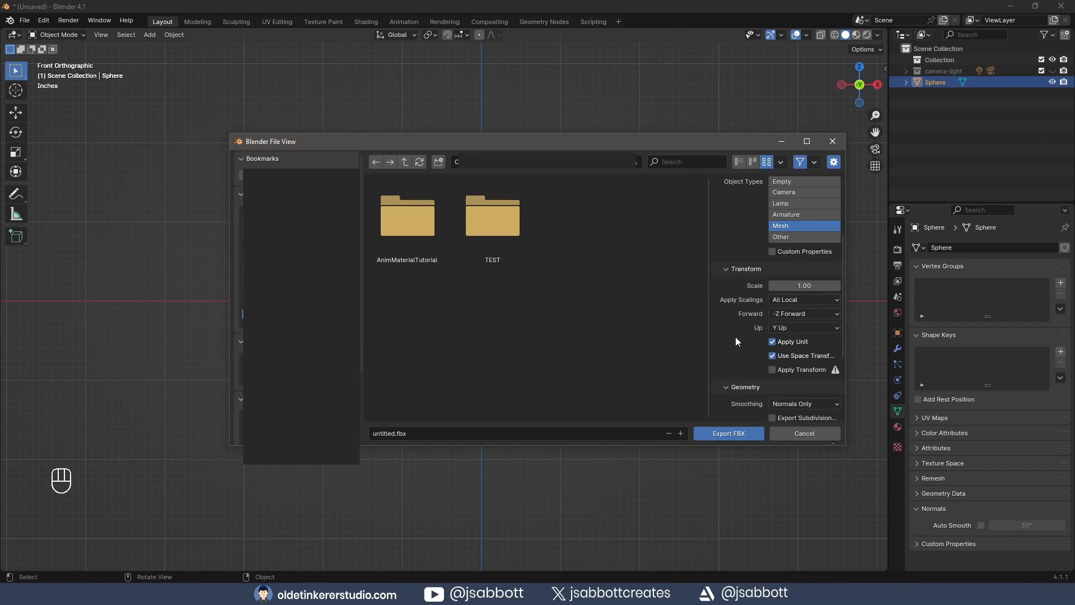
pyautogui.scroll(-3, 741, 325)
pyautogui.click(792, 336)
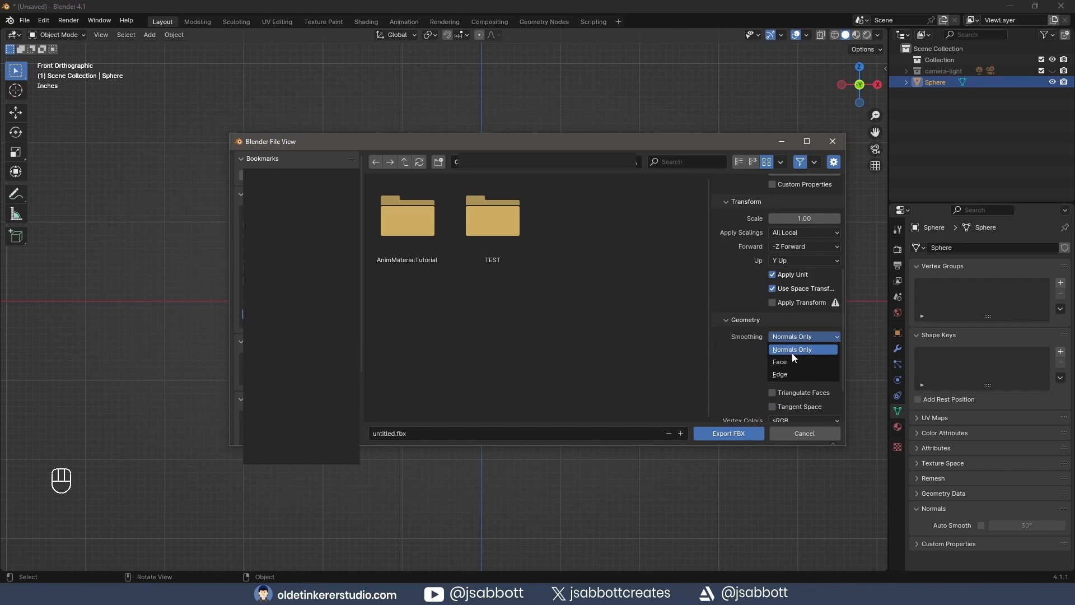
pyautogui.click(790, 360)
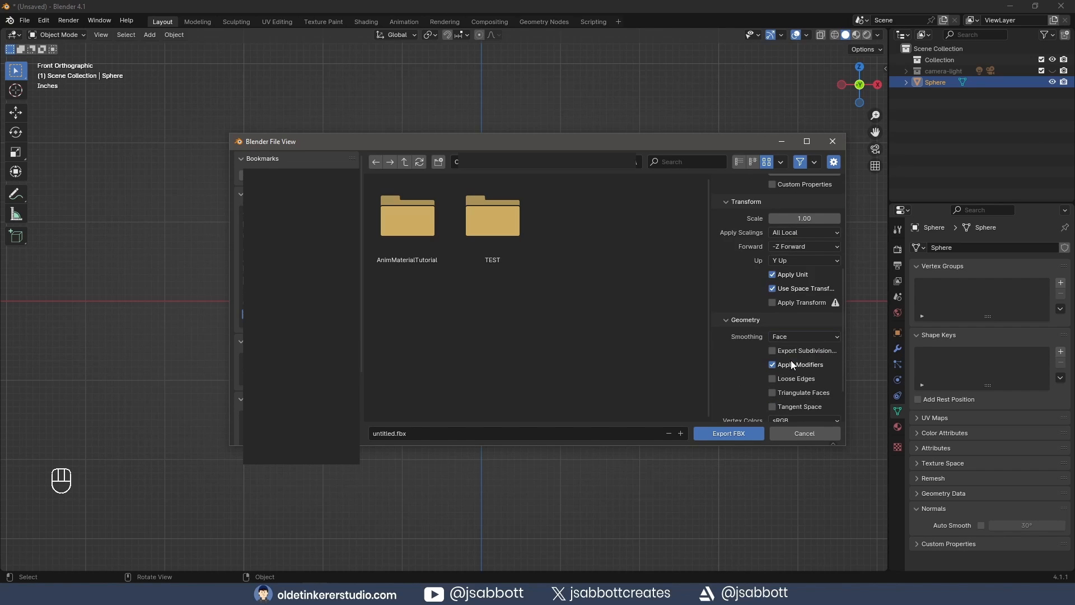
# Name the export file disc and export the FBX.
pyautogui.click(388, 432)
pyautogui.doubleClick(383, 434)
pyautogui.write('disc')
pyautogui.click(732, 433)
pyautogui.click(731, 435)
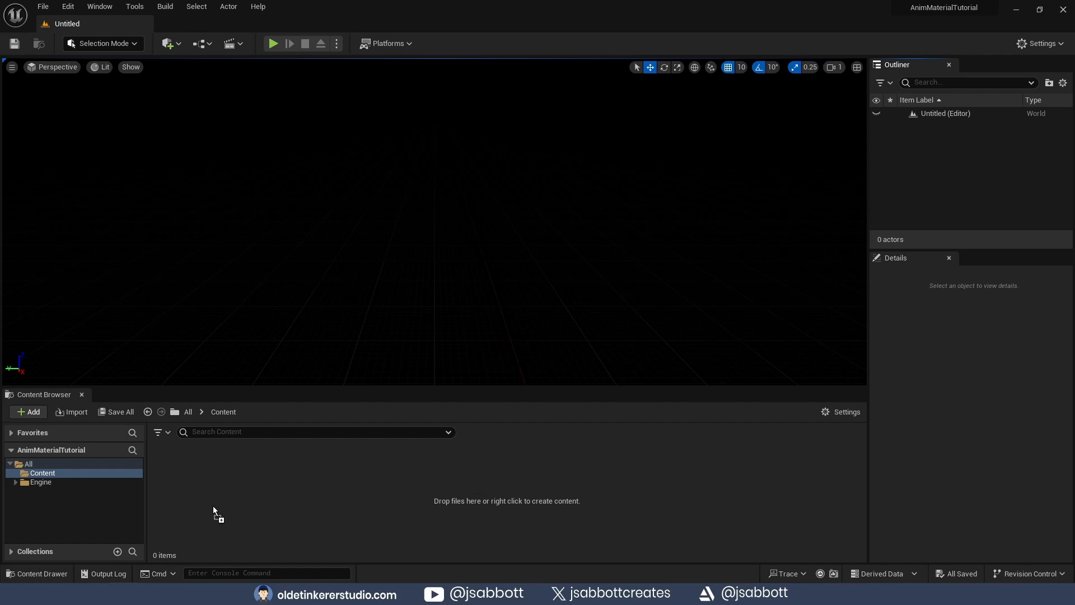
# In Unreal Editor, import disc.fbx and voronoi-texture.png into the Content folder and place the disc mesh in the level.
pyautogui.moveTo(207, 509); pyautogui.dragTo(209, 508)
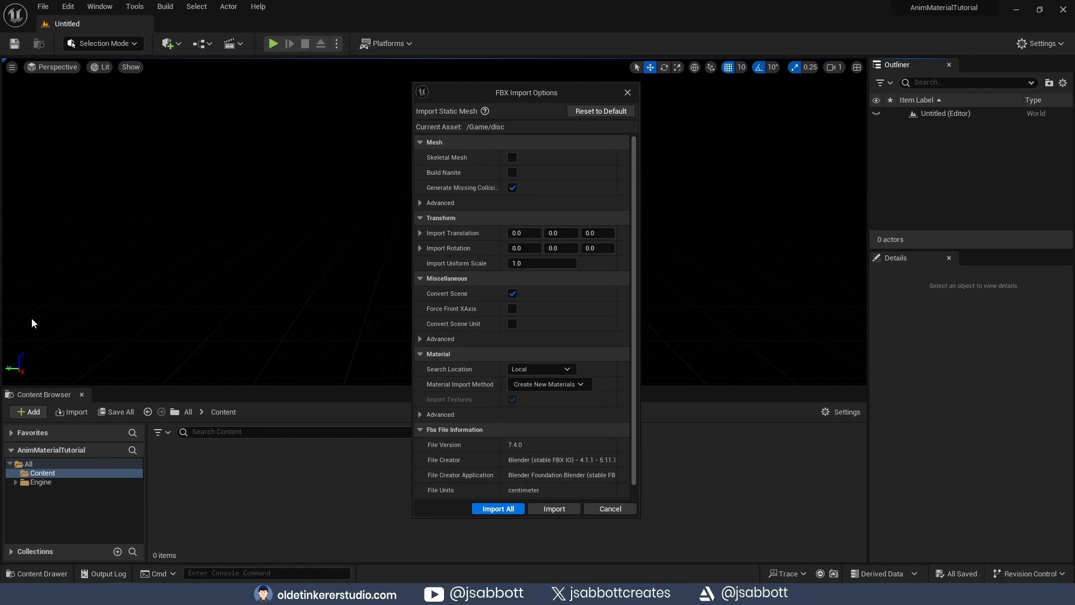
pyautogui.click(500, 503)
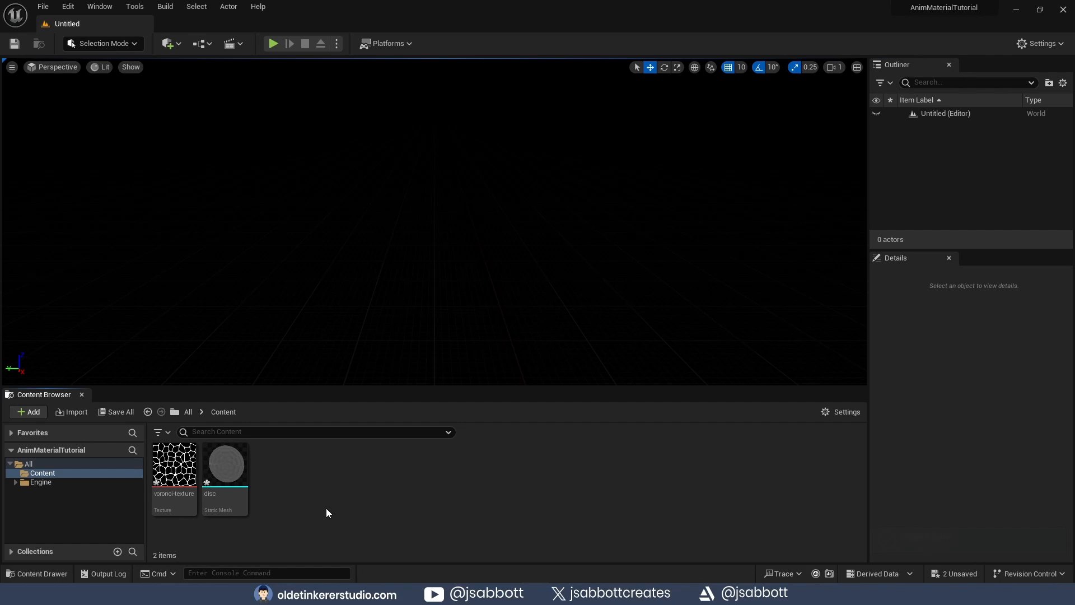
pyautogui.click(224, 465)
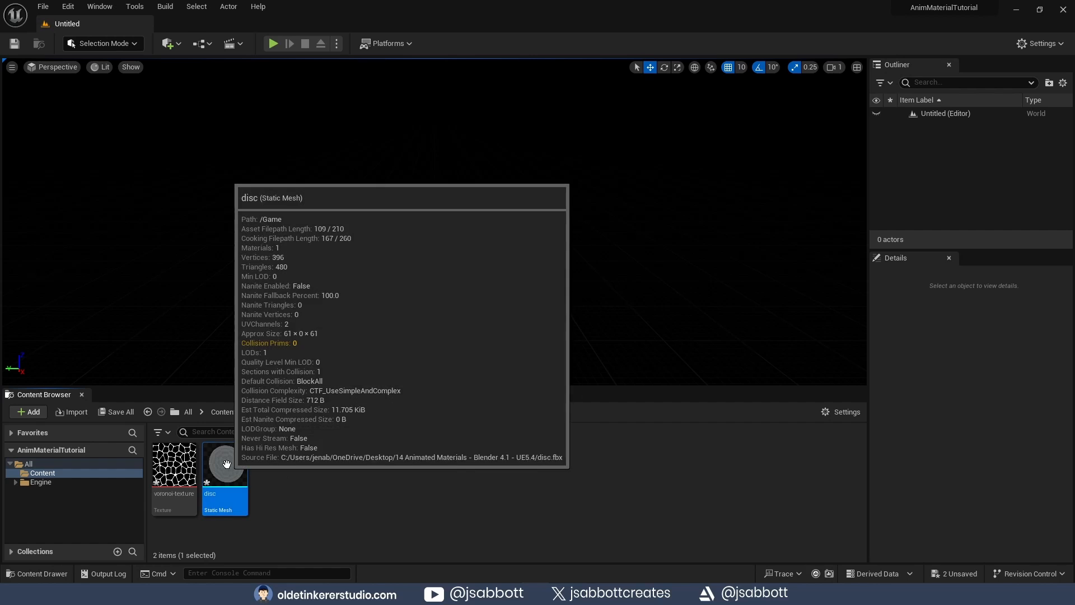
pyautogui.moveTo(224, 465); pyautogui.dragTo(441, 246)
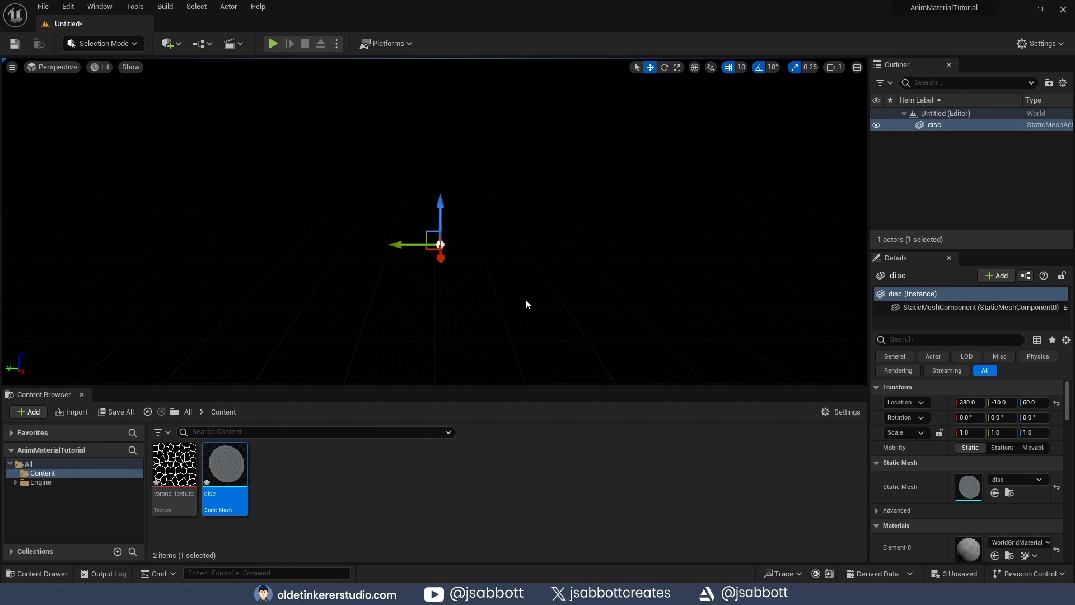
# Rotate the disc about -90 degrees around Z so its flat face points toward the camera.
pyautogui.scroll(5, 526, 299)
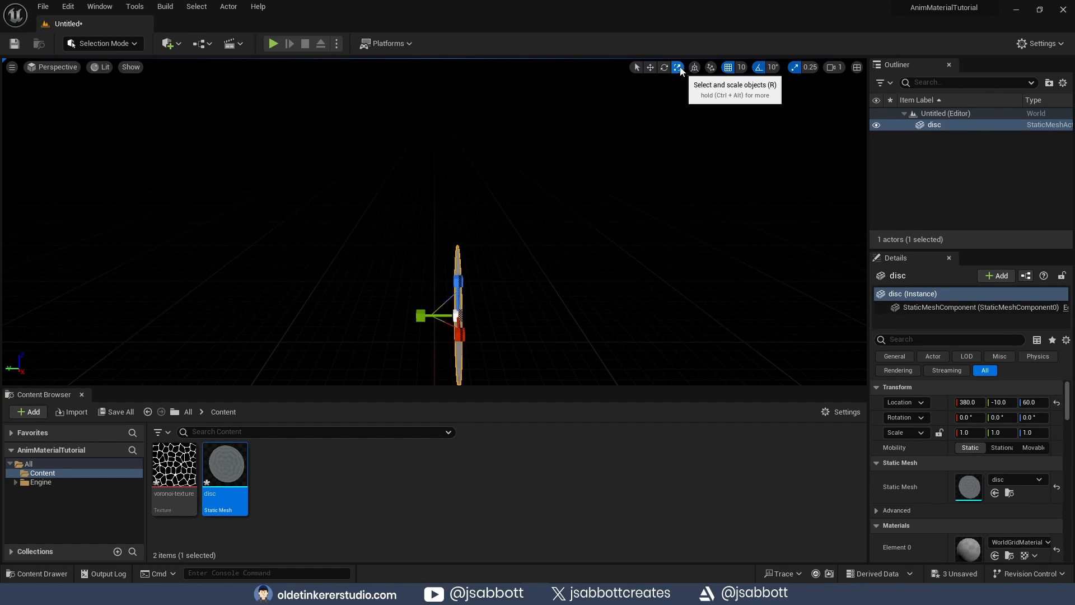
pyautogui.click(664, 67)
pyautogui.moveTo(473, 353); pyautogui.dragTo(579, 291)
pyautogui.moveTo(580, 291); pyautogui.dragTo(584, 225, button='middle')
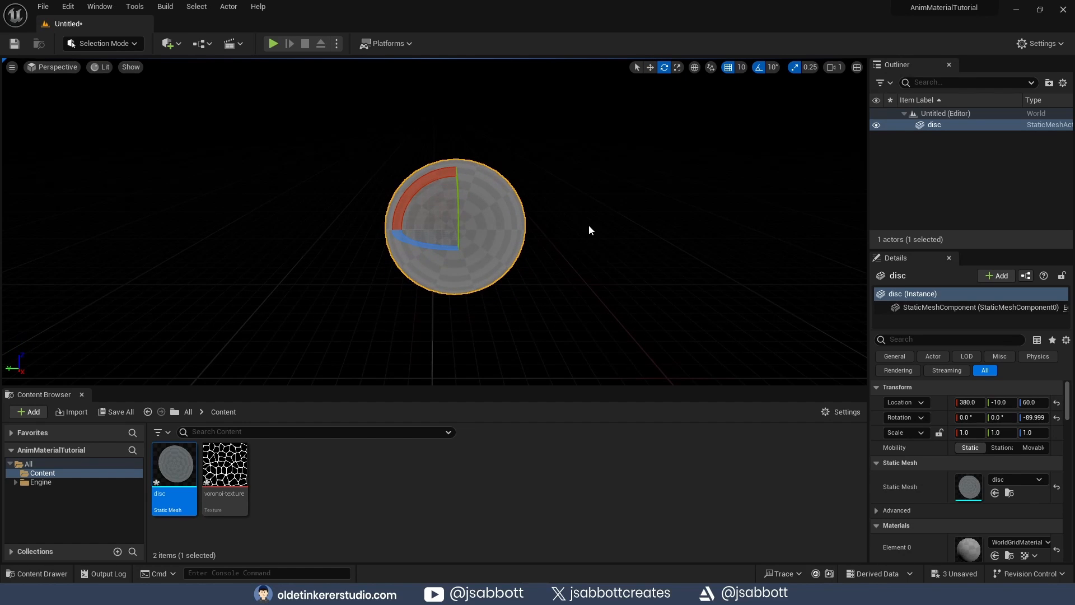
pyautogui.click(637, 67)
# Create a new material in the Content folder and name it M_voronoi.
pyautogui.click(321, 484)
pyautogui.rightClick(322, 486)
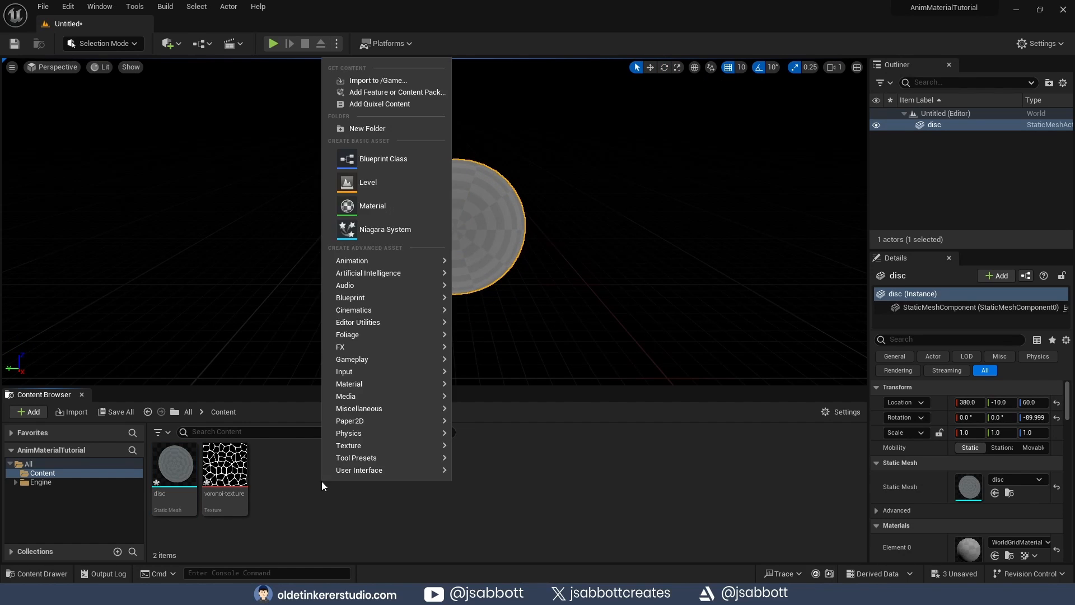
pyautogui.click(386, 206)
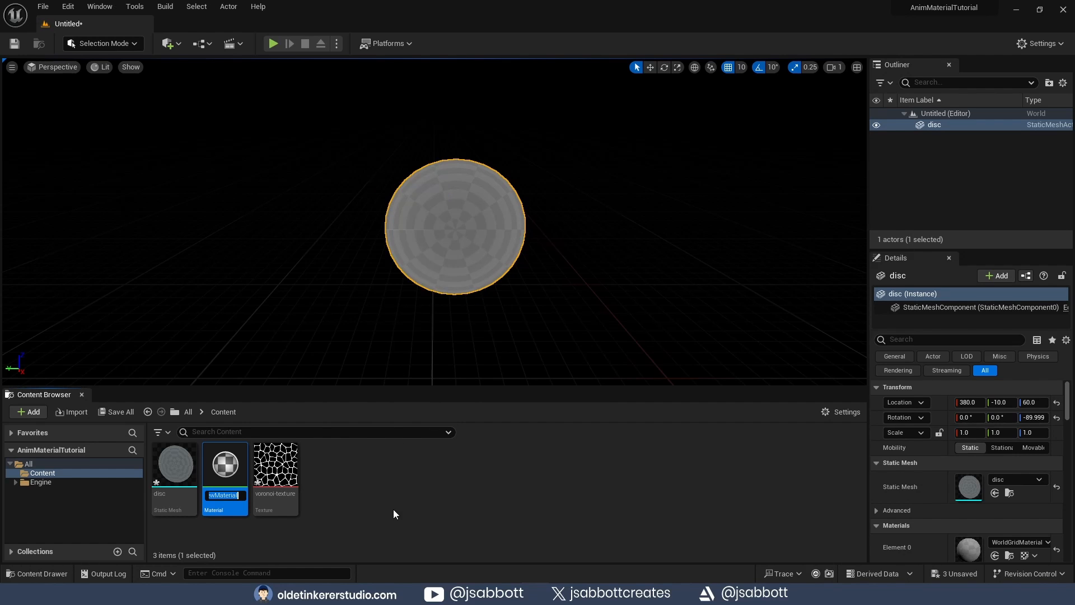
pyautogui.write('M_voronoi')
pyautogui.press('Return')
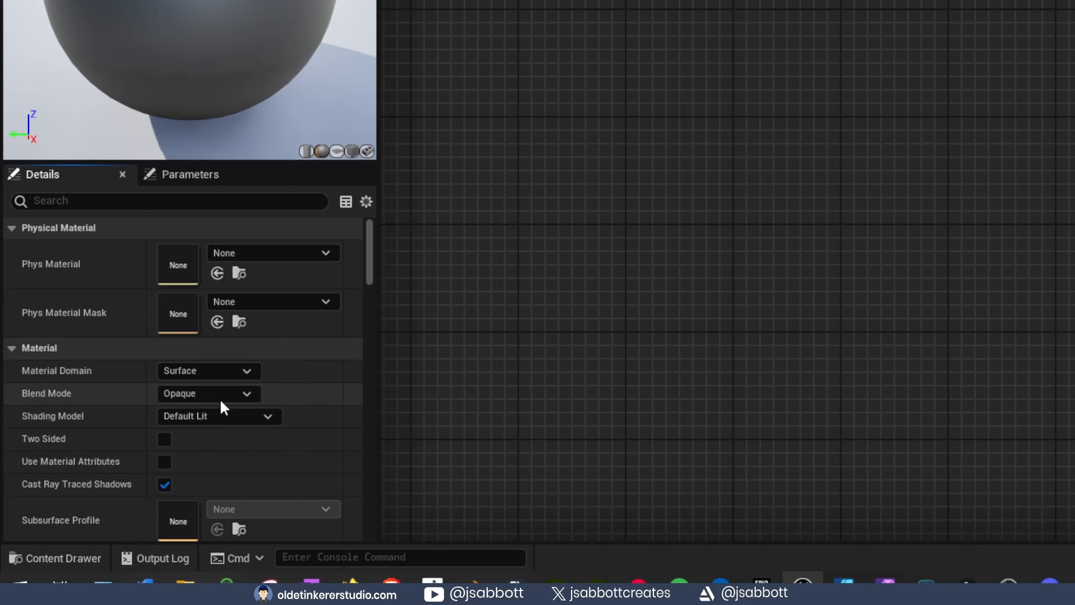
# Set the M_voronoi material's blend mode to Translucent and its shading model to Unlit.
pyautogui.click(204, 394)
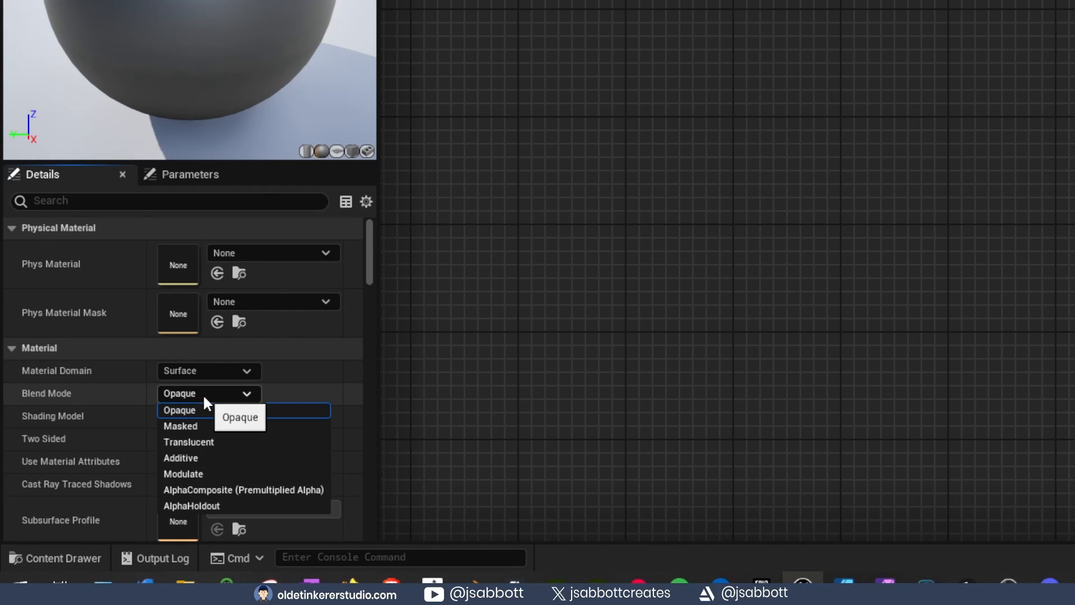
pyautogui.click(201, 442)
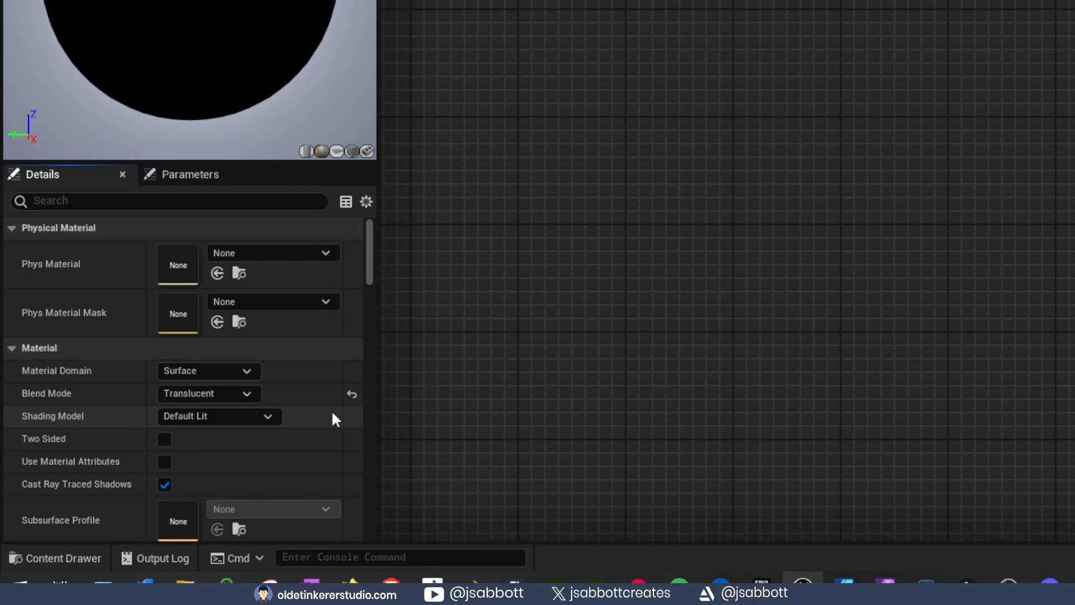
pyautogui.click(247, 416)
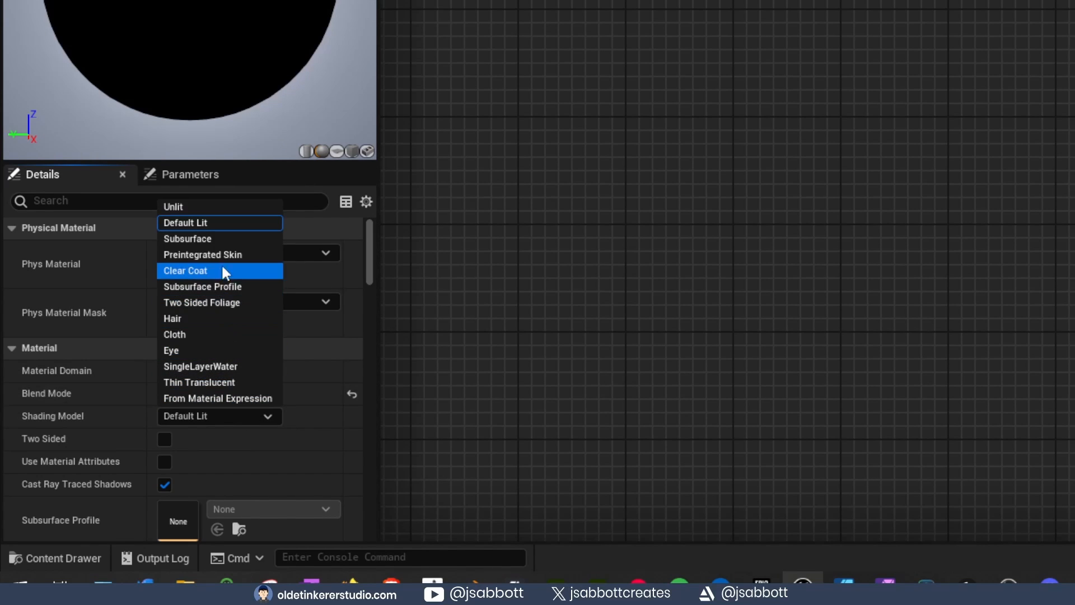
pyautogui.click(216, 208)
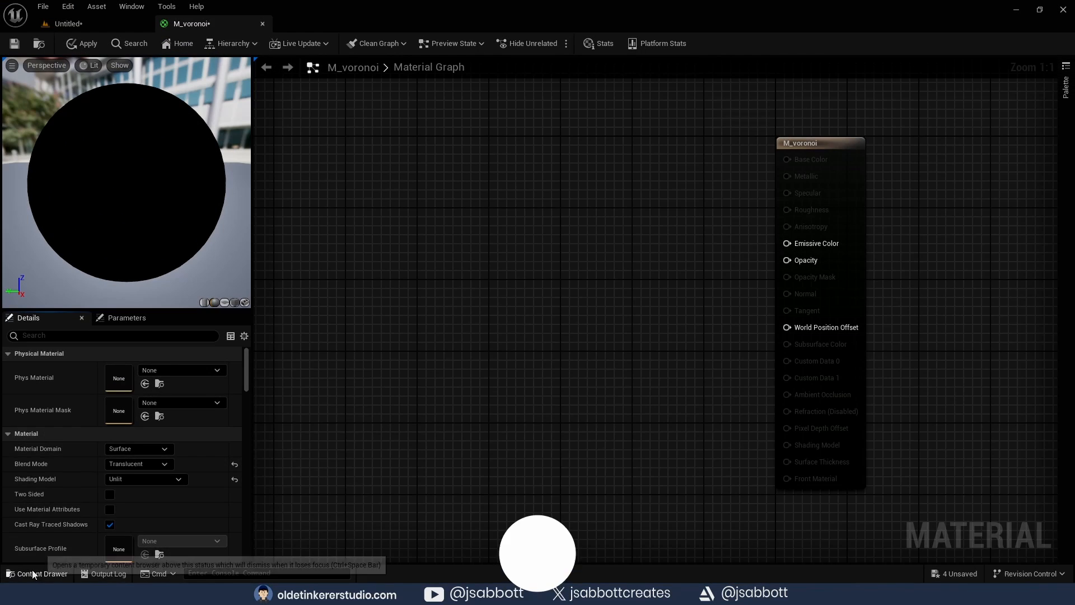
# Add voronoi-texture to the material graph as a Texture Sample and connect its R output to Opacity.
pyautogui.click(34, 574)
pyautogui.click(309, 435)
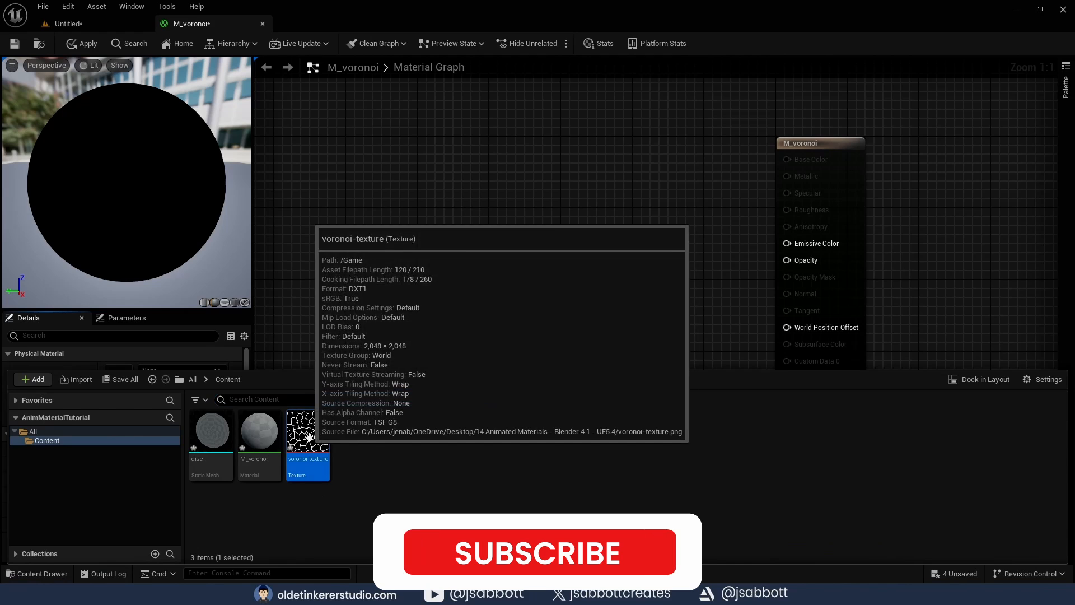
pyautogui.moveTo(308, 434); pyautogui.dragTo(467, 284)
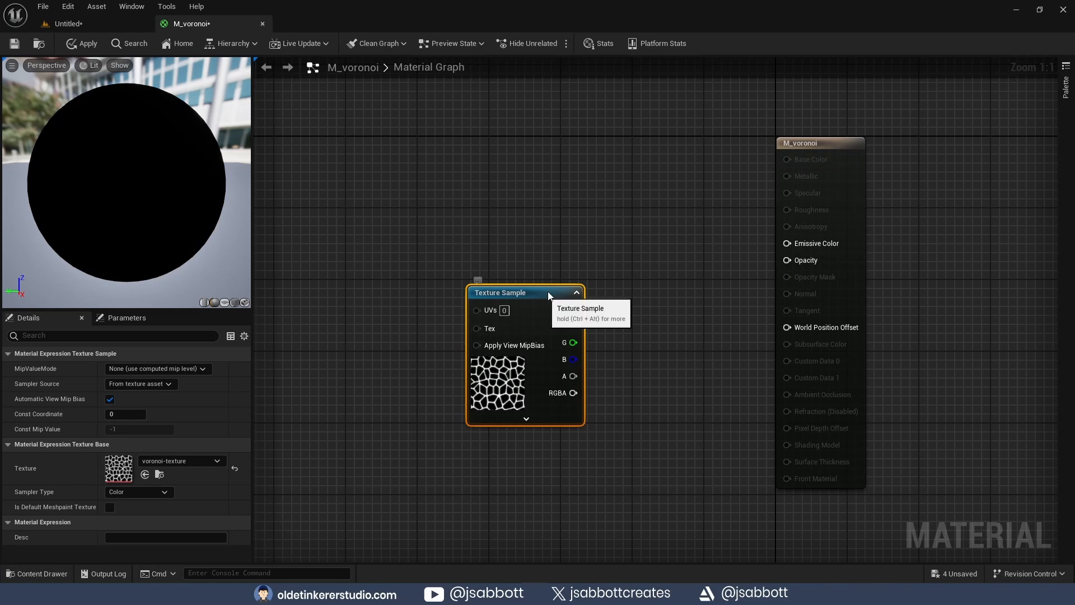
pyautogui.moveTo(583, 295); pyautogui.dragTo(585, 221)
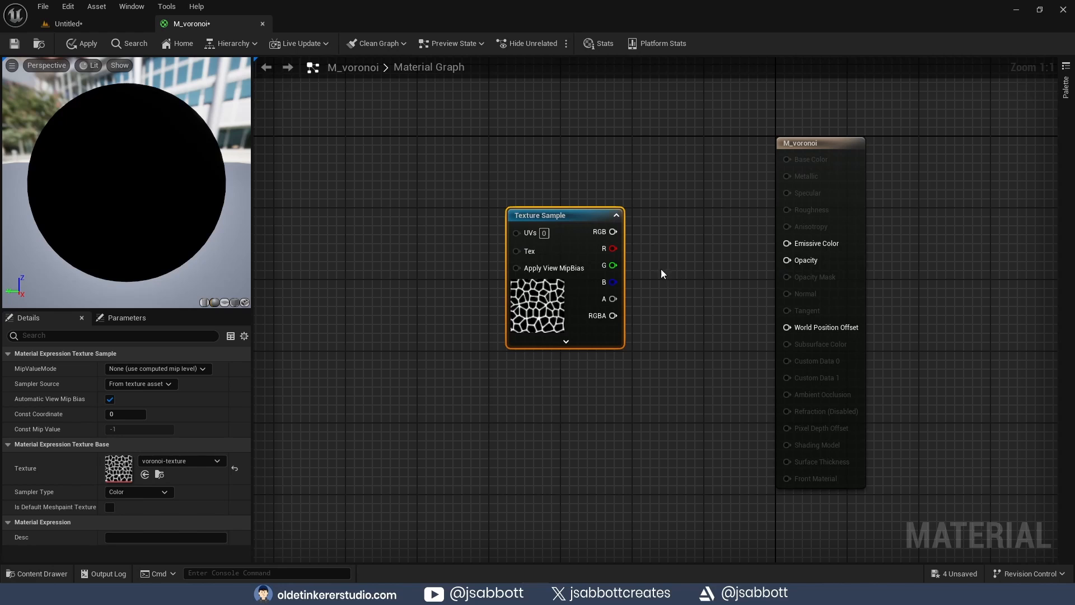
pyautogui.moveTo(614, 249); pyautogui.dragTo(787, 260)
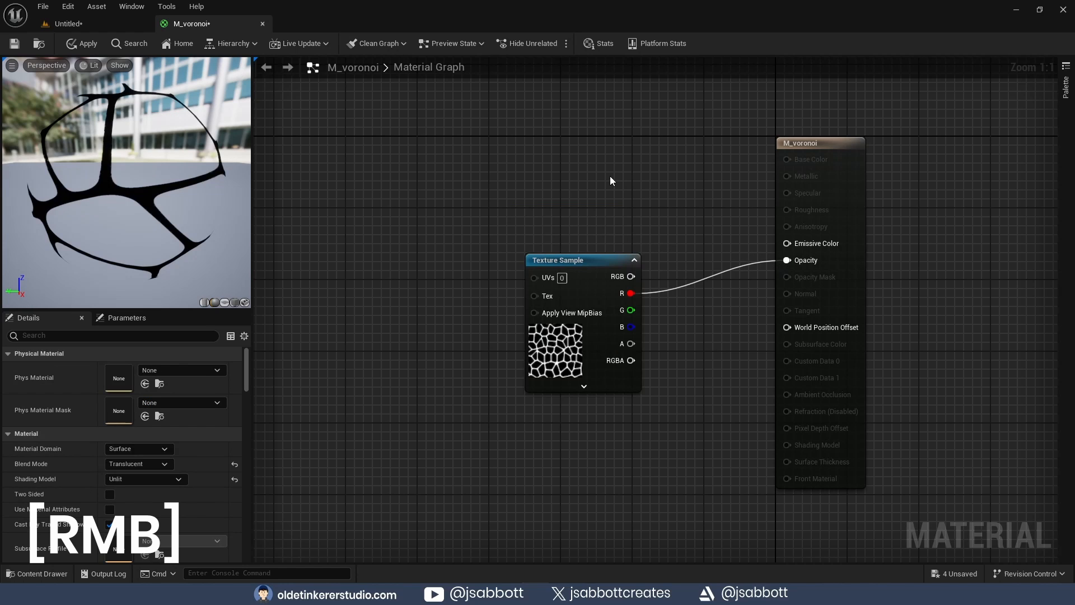
# Add a Constant3Vector node above the Texture Sample and connect its output to Emissive Color.
pyautogui.rightClick(610, 176)
pyautogui.write('constant')
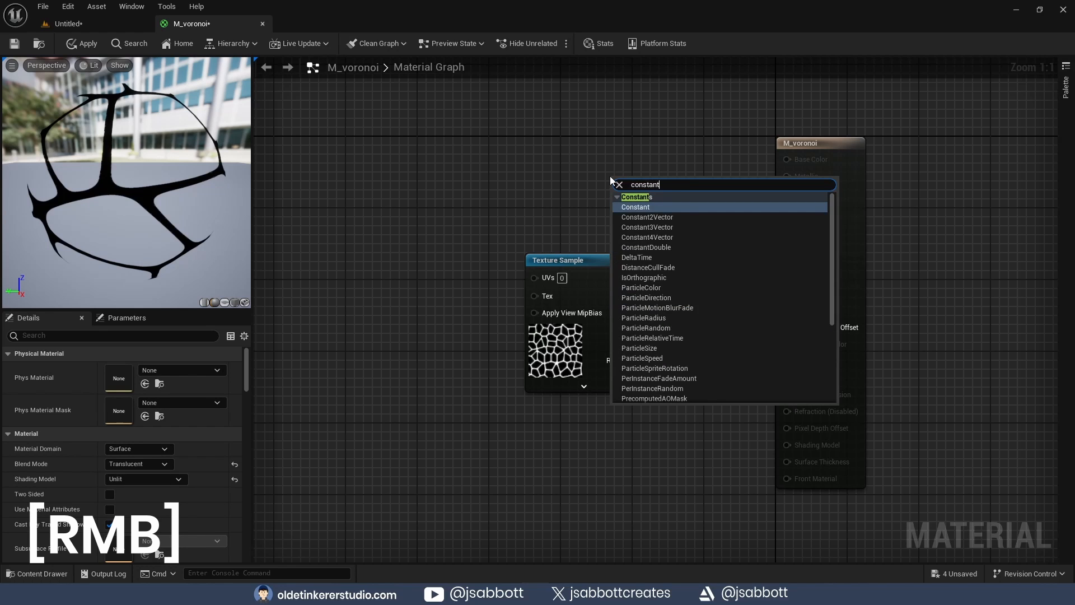
pyautogui.write('3')
pyautogui.click(653, 209)
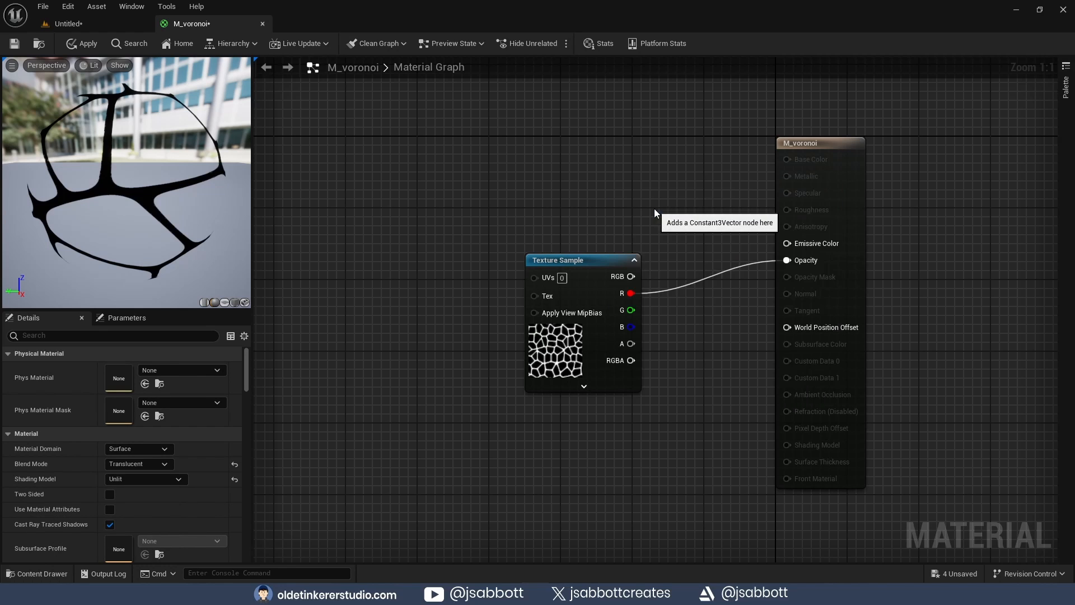
pyautogui.moveTo(661, 180); pyautogui.dragTo(580, 128)
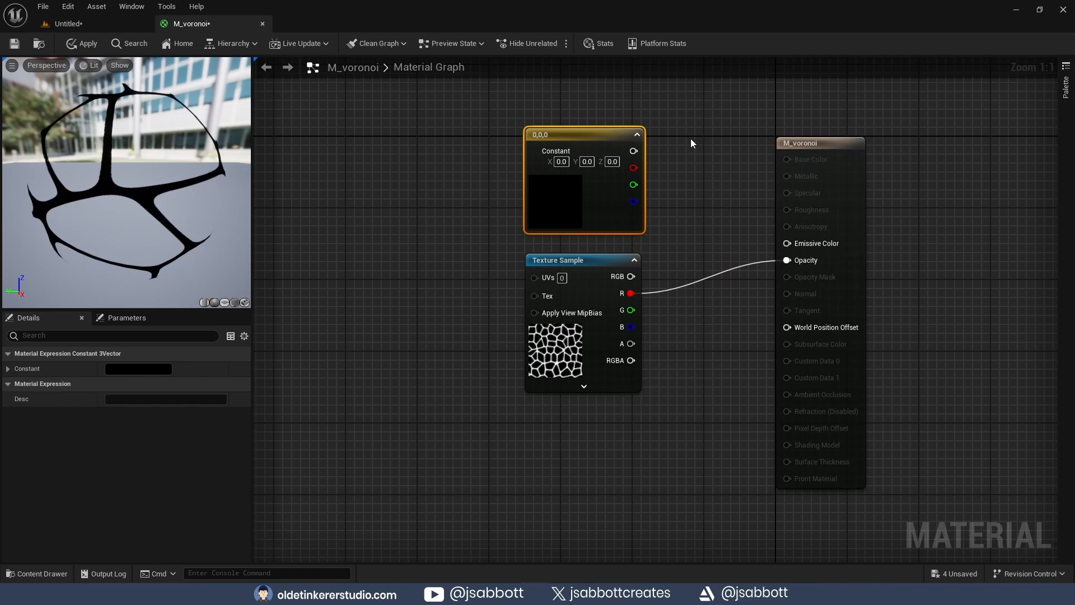
pyautogui.moveTo(633, 151); pyautogui.dragTo(787, 243)
# Convert the Constant3Vector node to a parameter named color.
pyautogui.rightClick(576, 136)
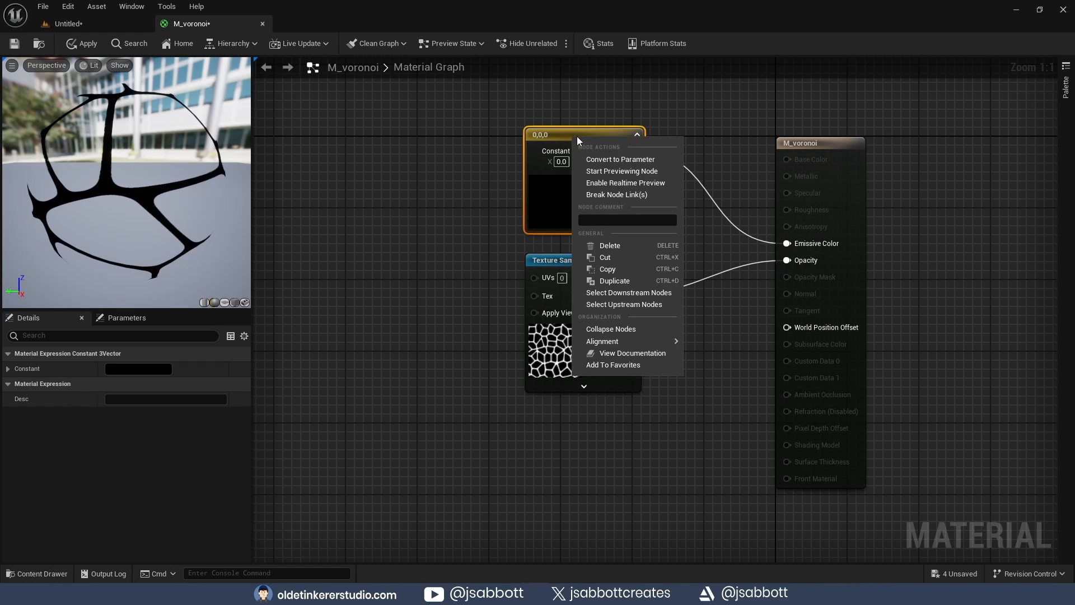
pyautogui.click(600, 161)
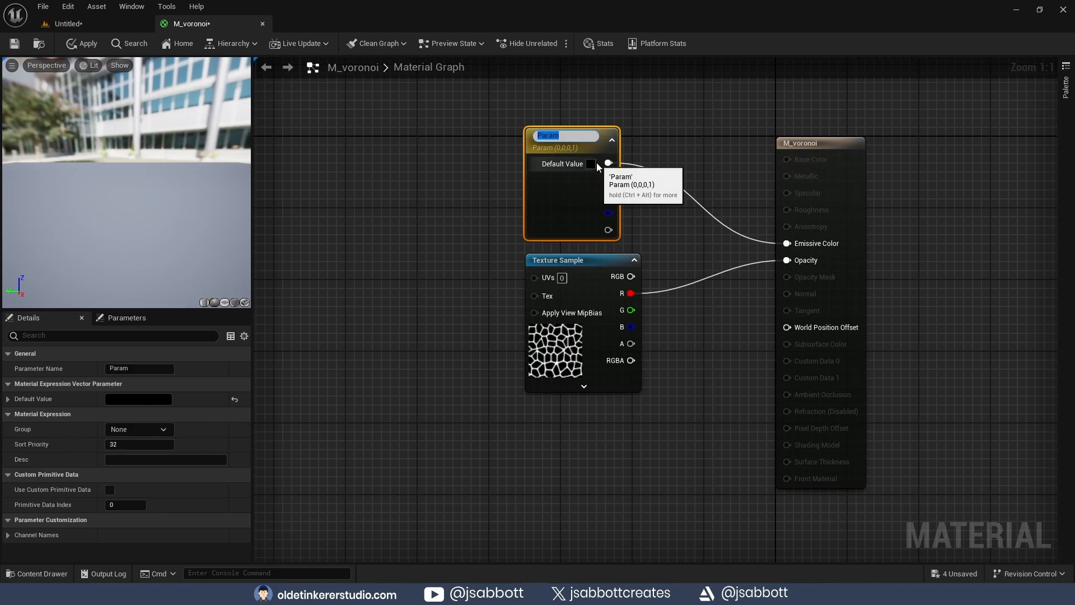
pyautogui.write('color')
pyautogui.press('Return')
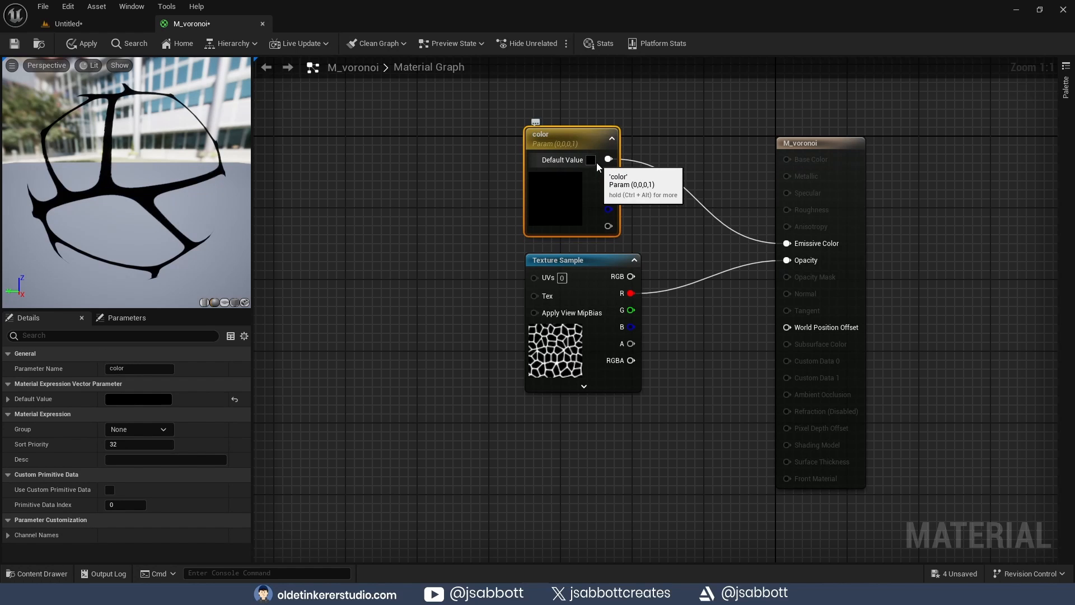
# Set the color parameter's default value to white (R, G and B at 1.0).
pyautogui.doubleClick(557, 196)
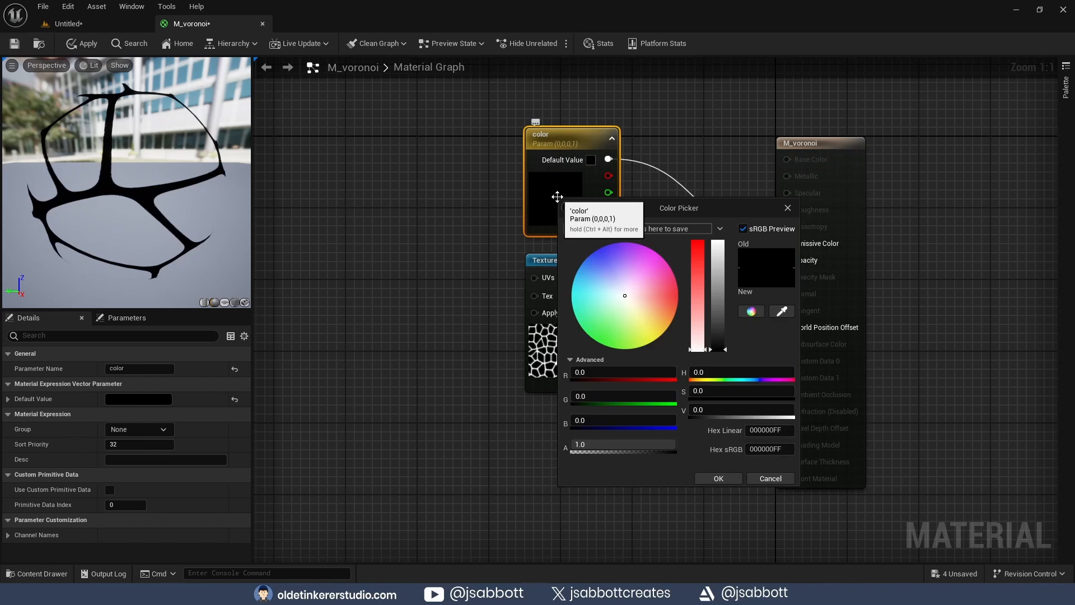
pyautogui.moveTo(726, 351); pyautogui.dragTo(726, 240)
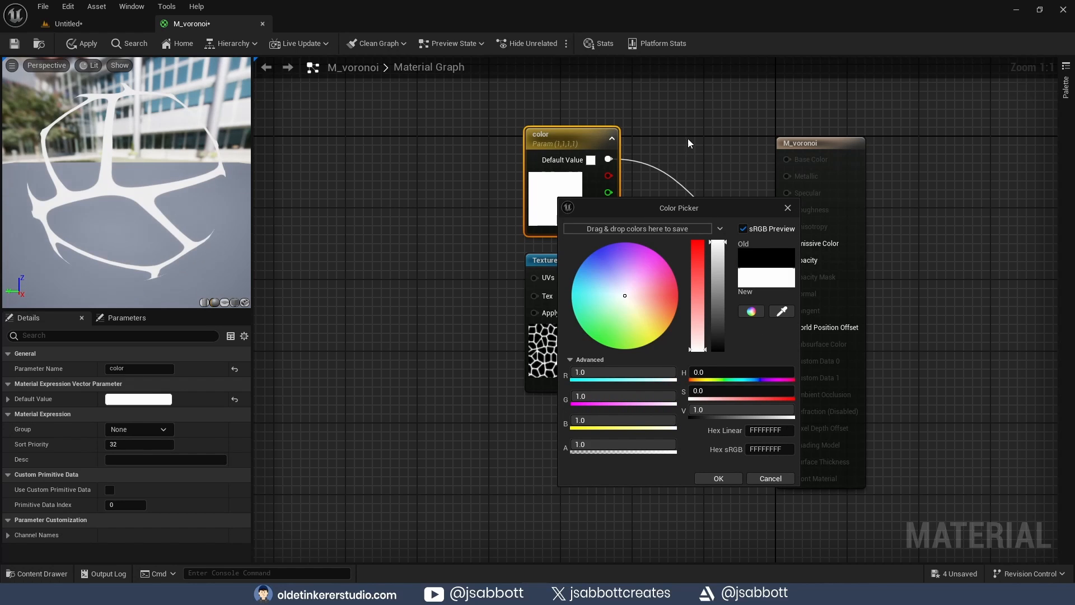
pyautogui.click(719, 479)
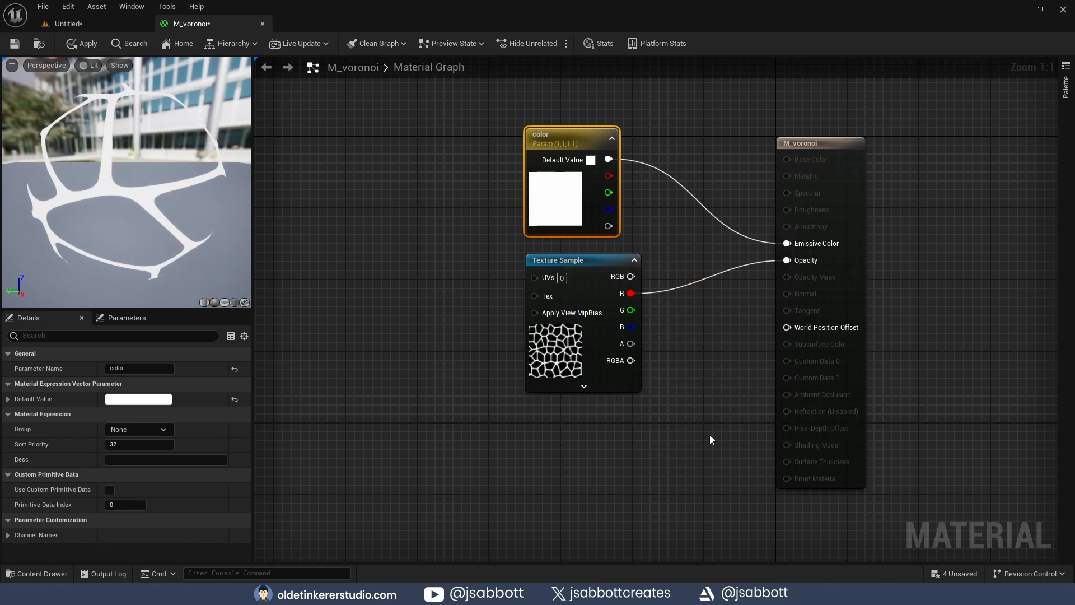
# Add a Panner node to the material graph and place it before the Texture Sample.
pyautogui.moveTo(542, 360); pyautogui.dragTo(722, 381, button='right')
pyautogui.rightClick(542, 359)
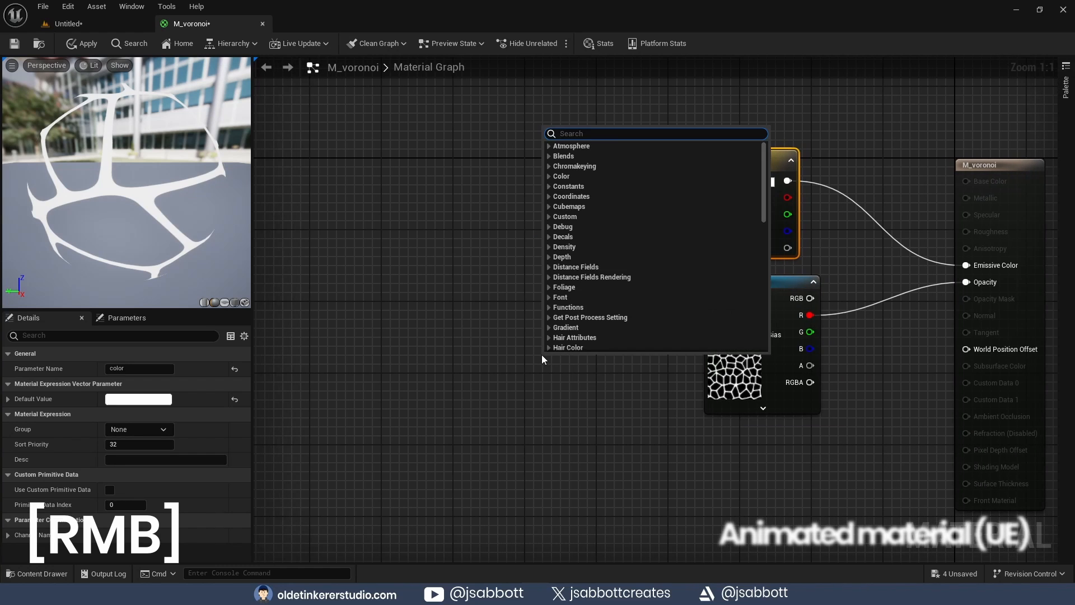
pyautogui.write('panner')
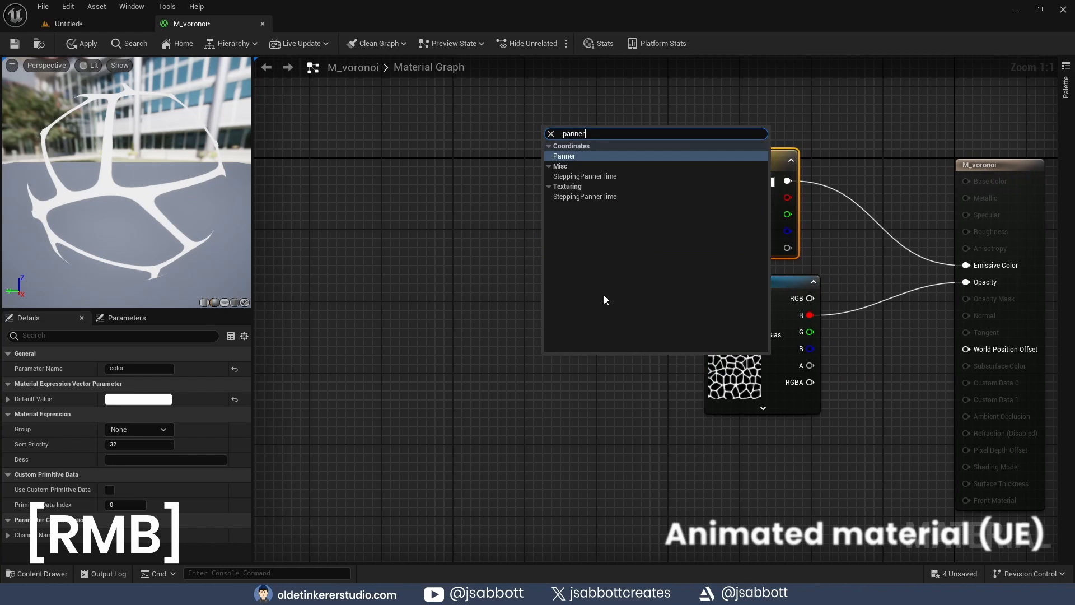
pyautogui.click(575, 156)
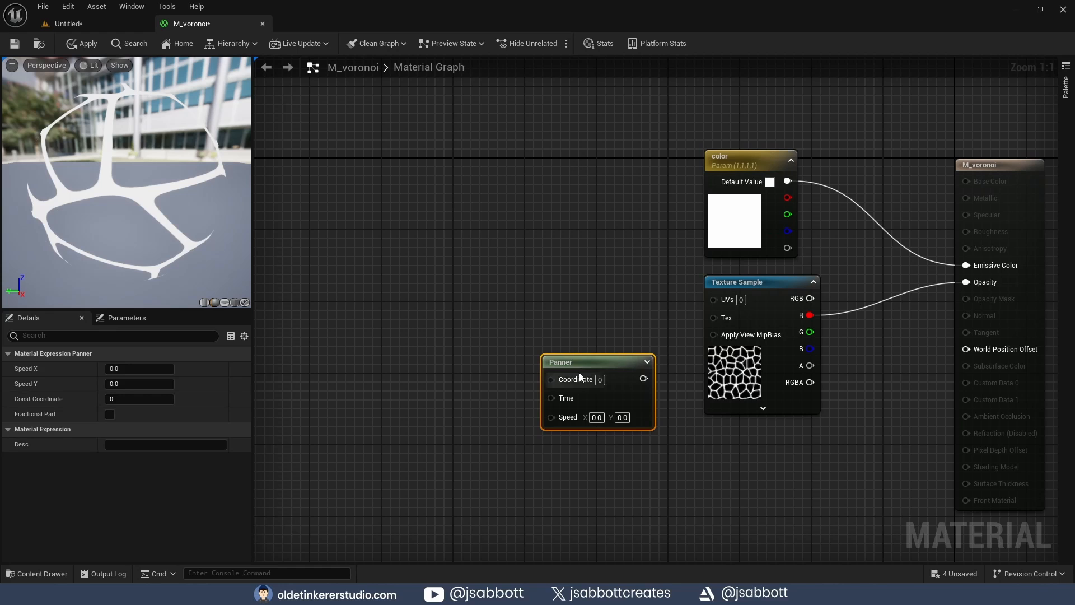
pyautogui.moveTo(585, 365); pyautogui.dragTo(525, 312)
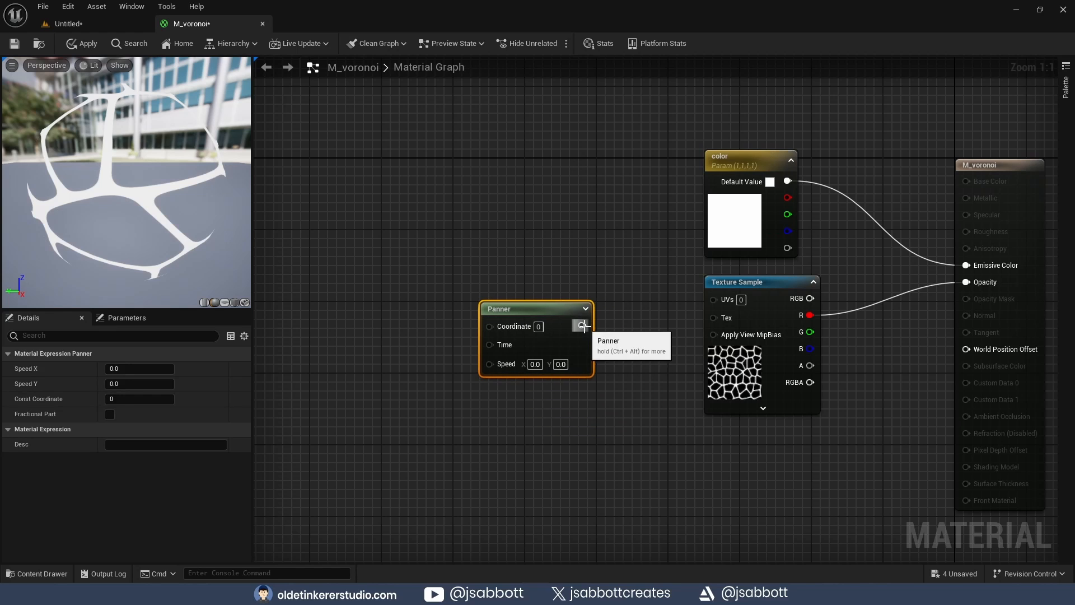
# Connect the Panner output to the Texture Sample's UVs and add a ScalarParameter named speed x in front of the Panner.
pyautogui.moveTo(582, 326); pyautogui.dragTo(711, 301)
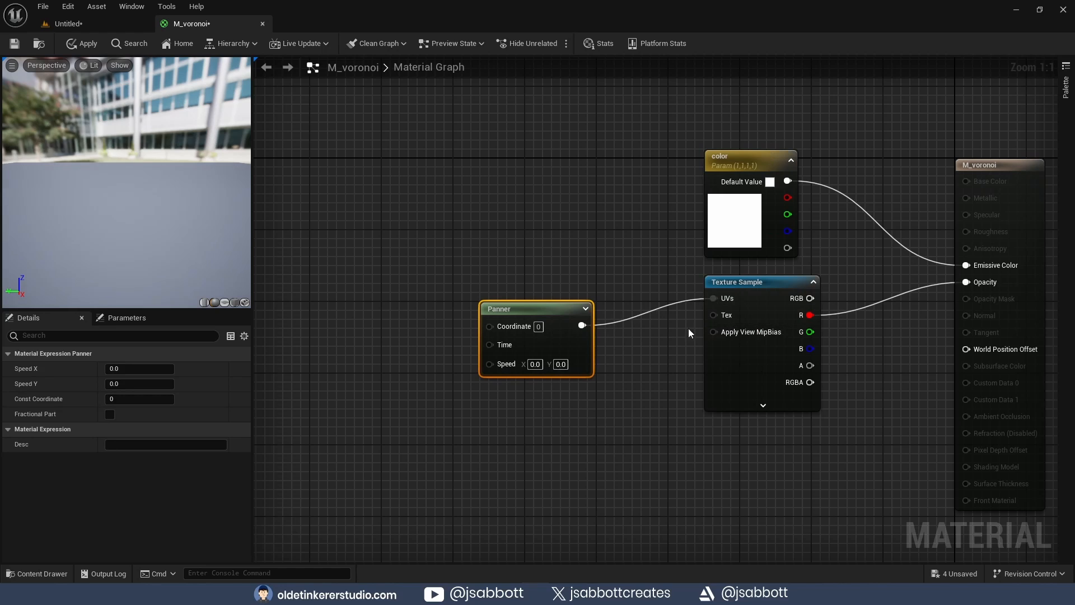
pyautogui.rightClick(530, 453)
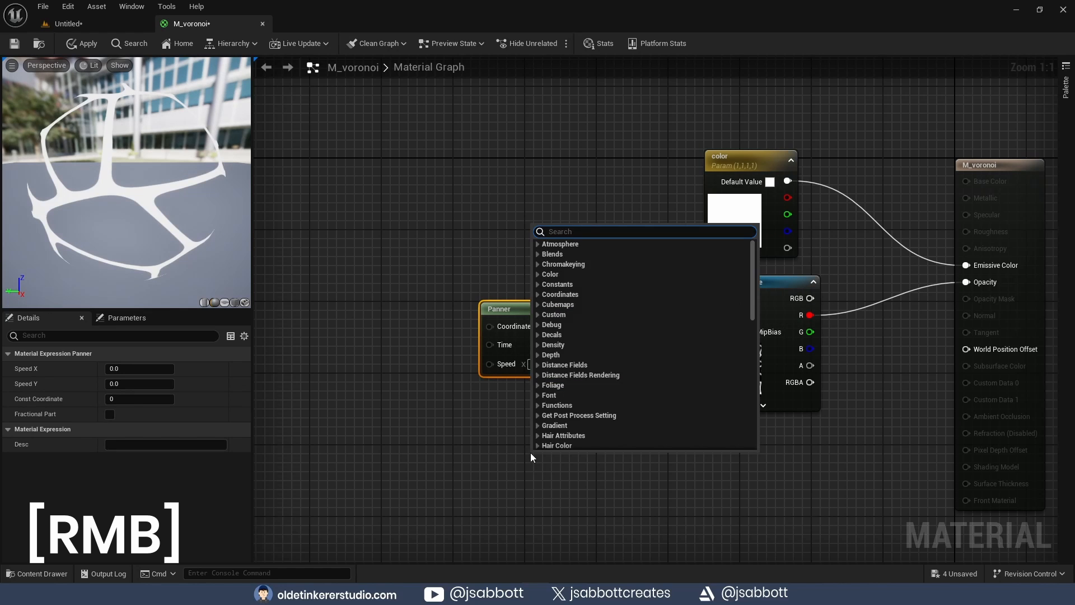
pyautogui.write('scalar')
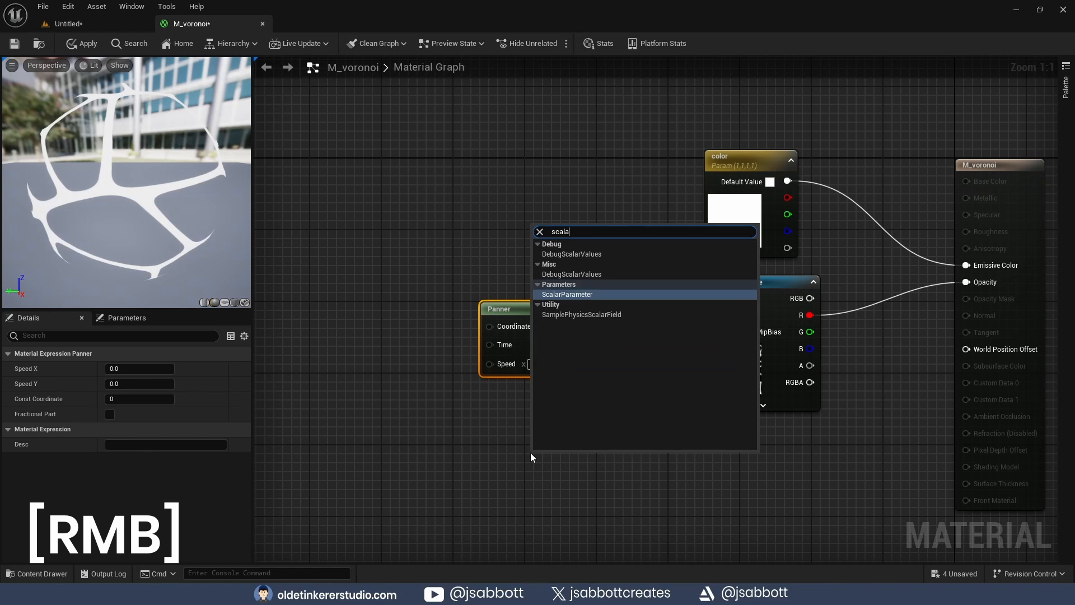
pyautogui.click(585, 293)
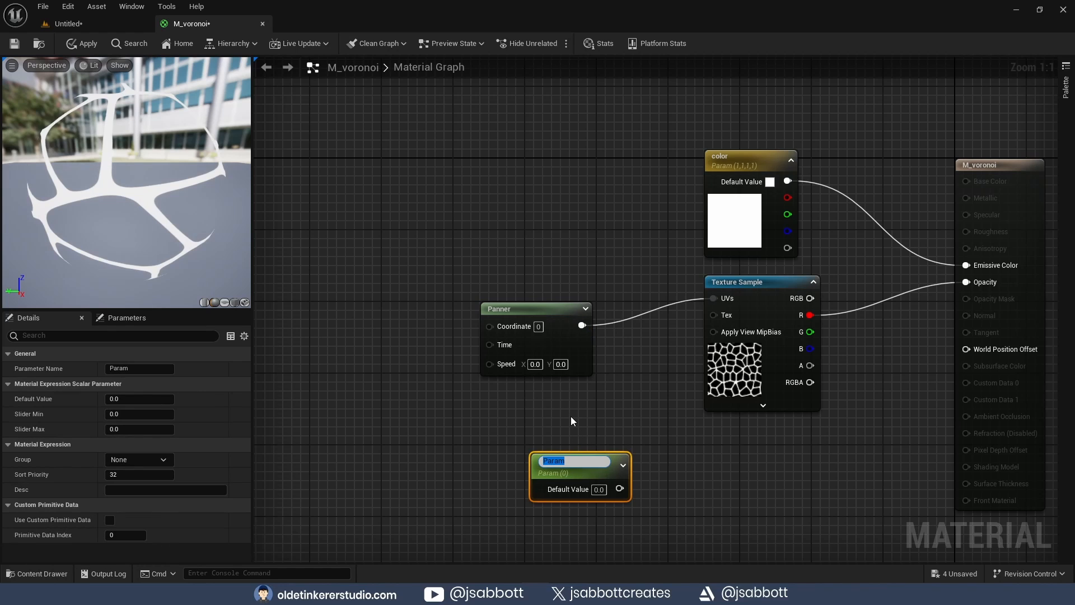
pyautogui.write('speed x')
pyautogui.press('Return')
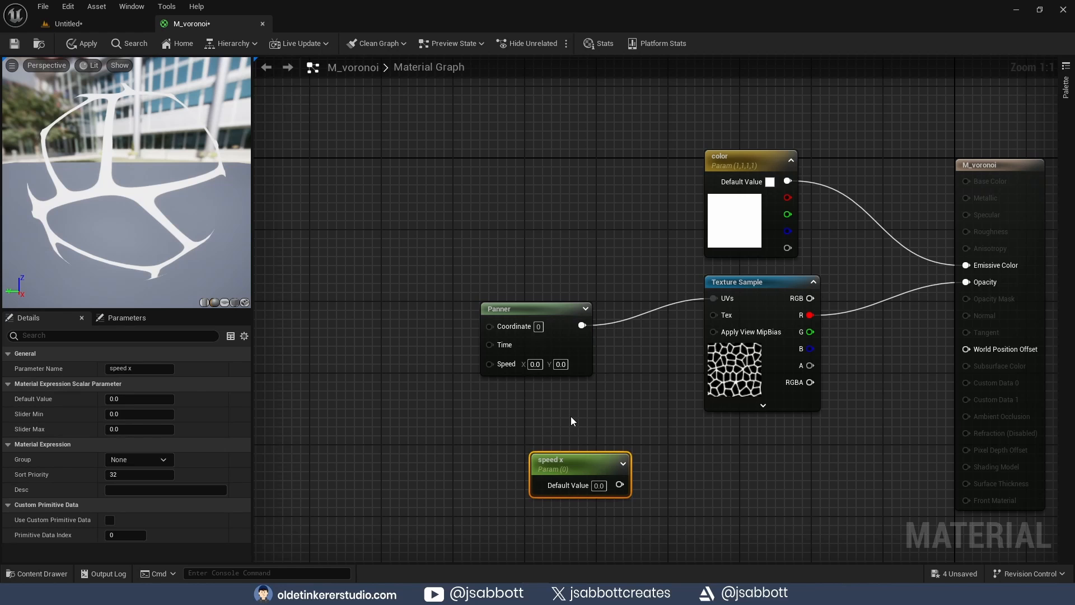
pyautogui.moveTo(579, 462); pyautogui.dragTo(355, 339)
pyautogui.moveTo(398, 414); pyautogui.dragTo(532, 303, button='right')
pyautogui.moveTo(476, 220); pyautogui.dragTo(458, 193)
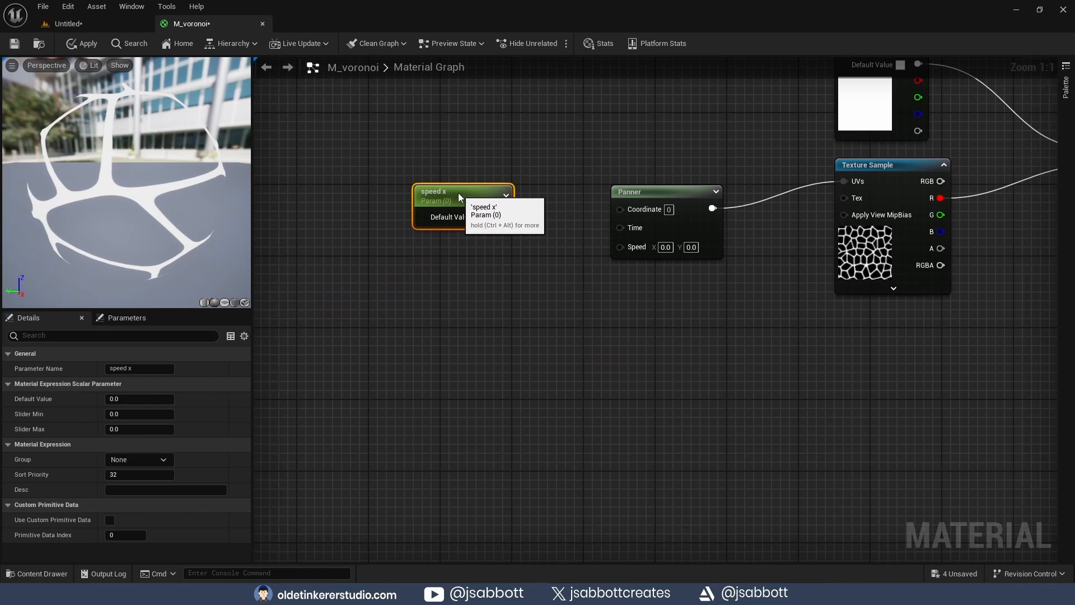
# Duplicate the speed x parameter, place the copy directly below it and rename the copy speed y.
pyautogui.hotkey('ctrl', 'd')
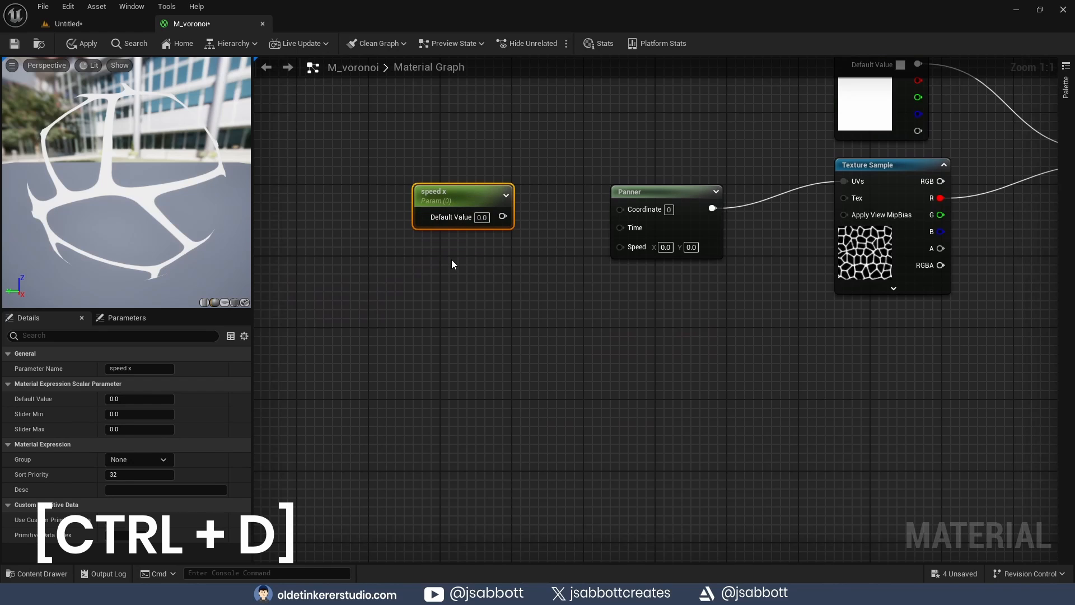
pyautogui.hotkey('ctrl', 'd')
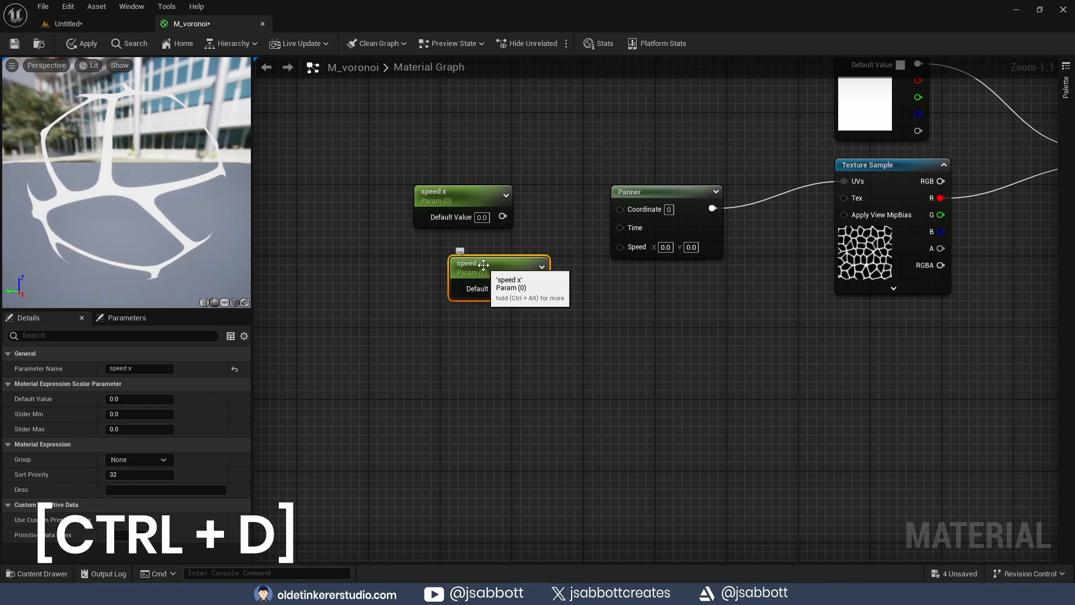
pyautogui.moveTo(453, 258); pyautogui.dragTo(449, 258)
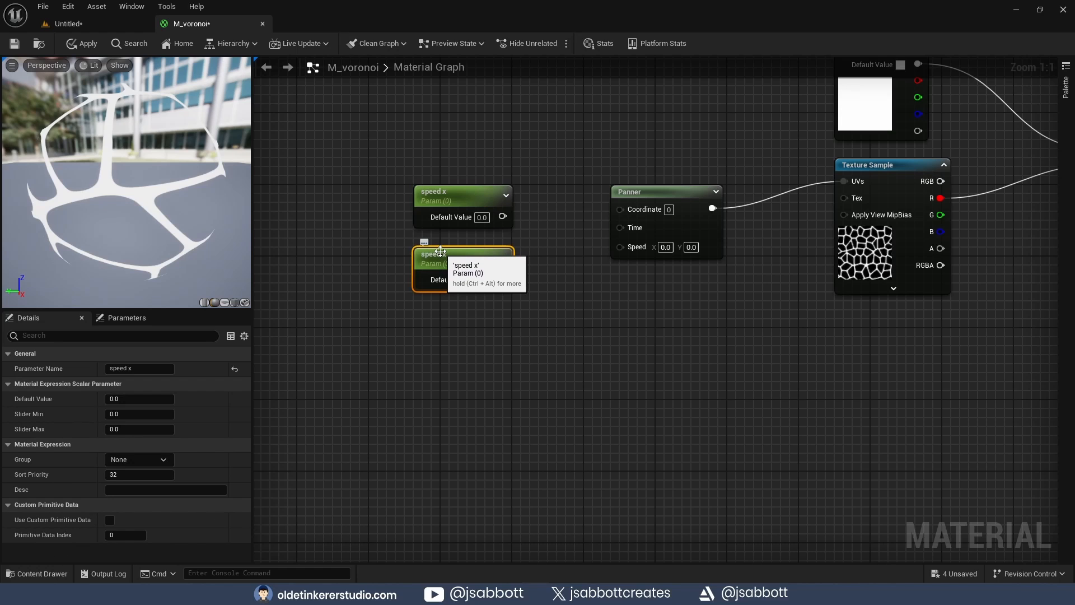
pyautogui.press('F2')
pyautogui.write('s')
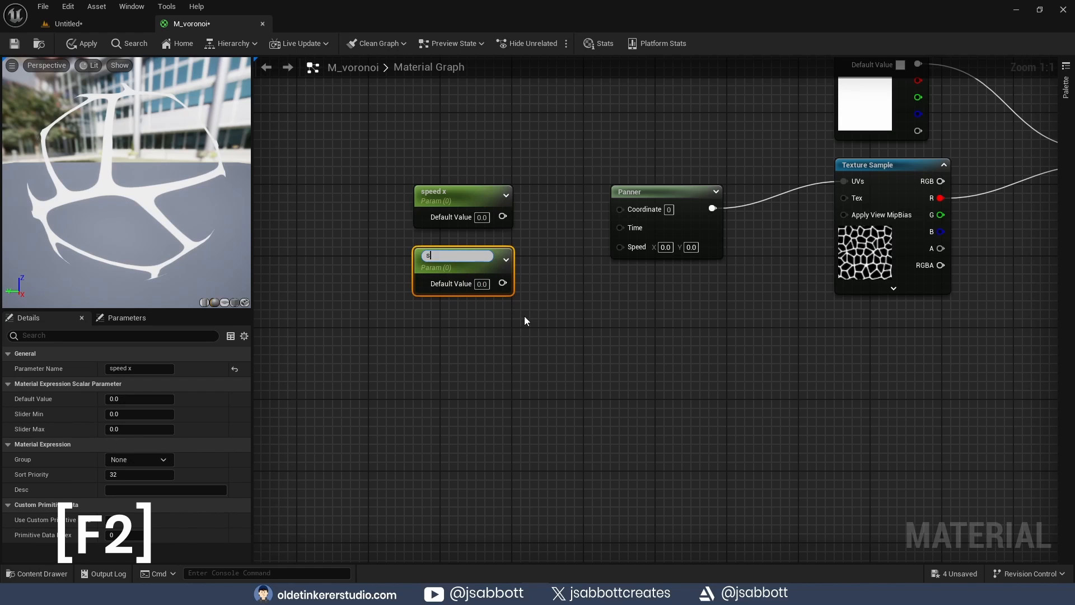
pyautogui.write('peed y')
pyautogui.press('Return')
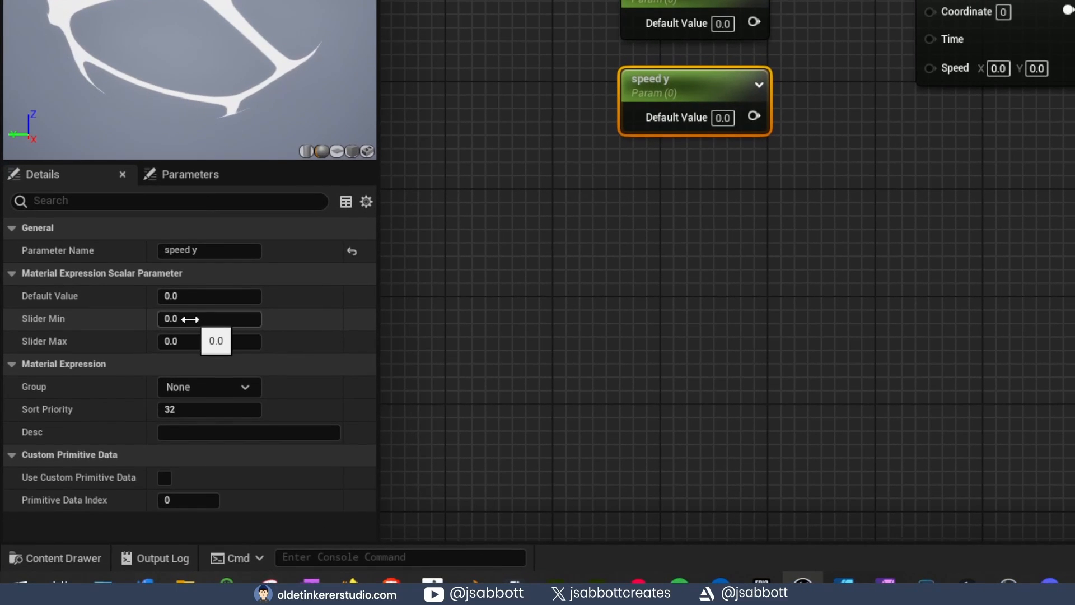
# Set Slider Min to -1 and Slider Max to 1 for both the speed y and speed x parameters.
pyautogui.click(190, 319)
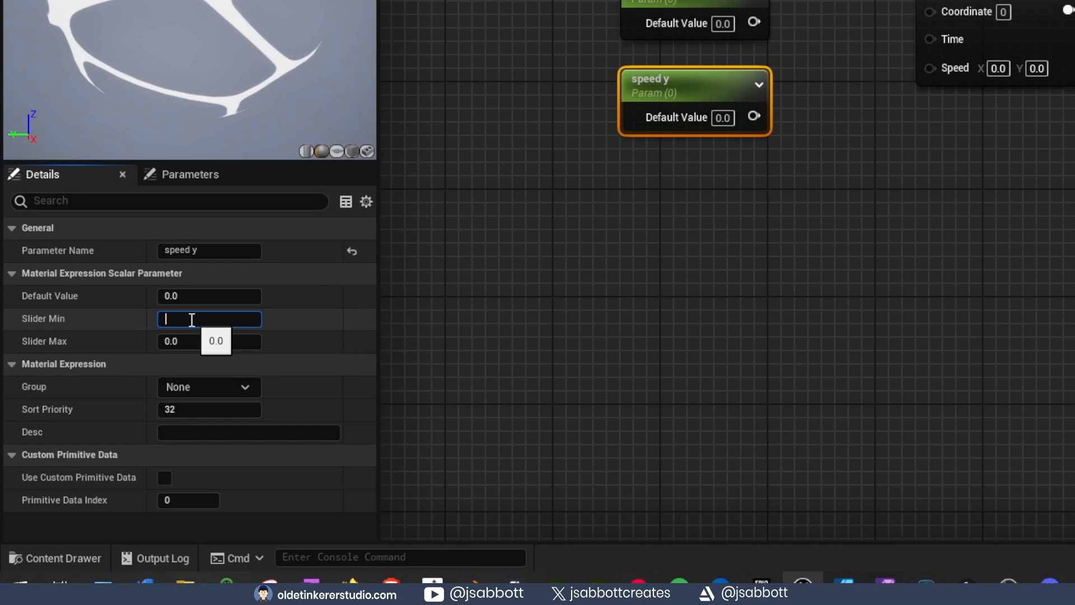
pyautogui.write('-1')
pyautogui.press('Tab')
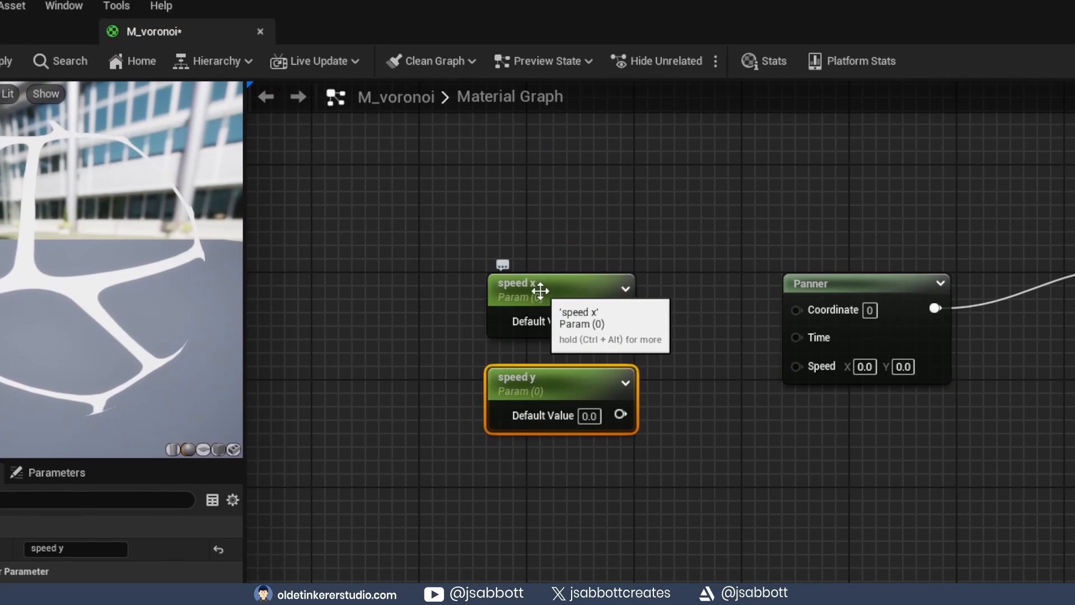
pyautogui.click(541, 291)
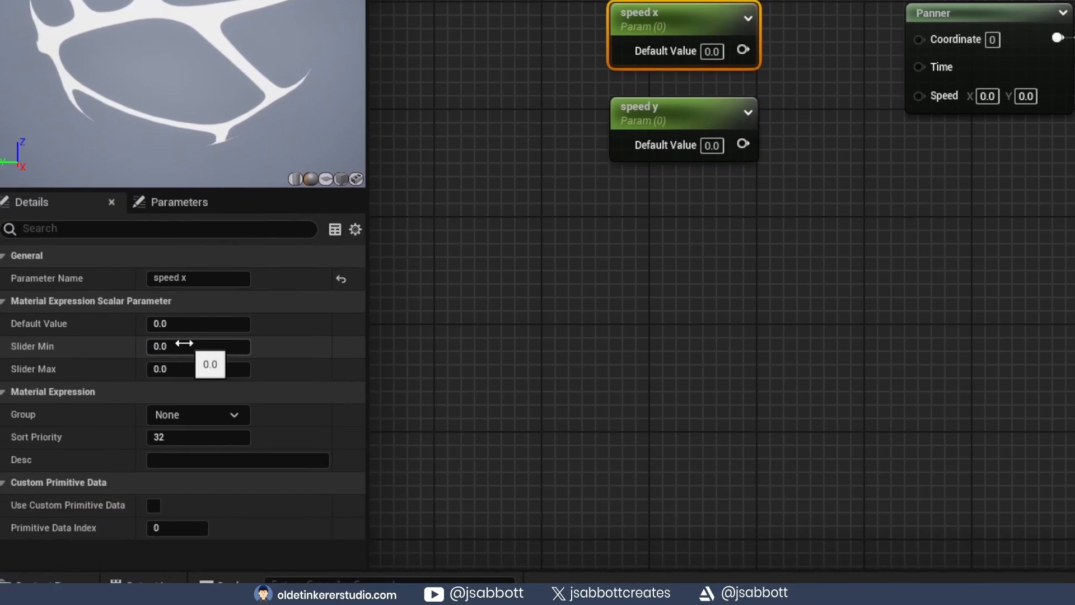
pyautogui.click(63, 604)
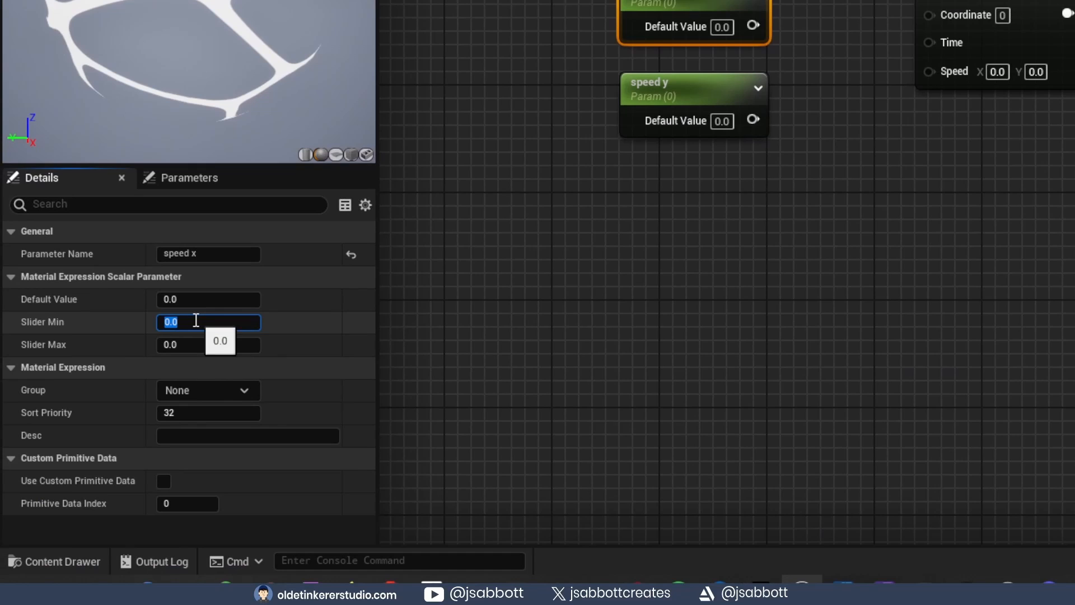
pyautogui.write('-1')
pyautogui.press('Tab')
pyautogui.write('1')
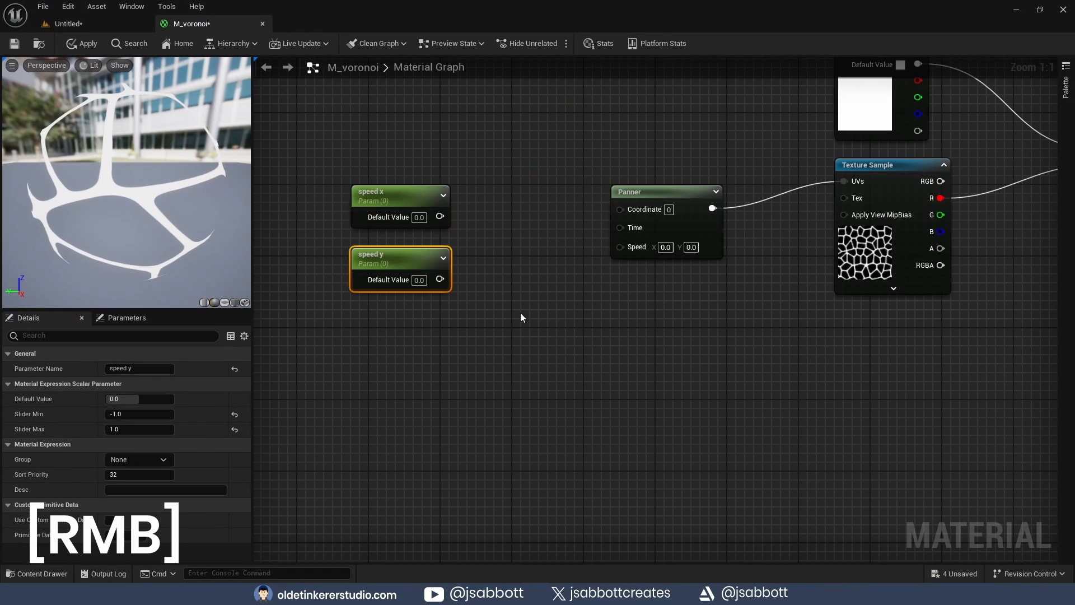
# Add an AppendVector node and place it between the speed parameters and the Panner.
pyautogui.rightClick(529, 327)
pyautogui.write('append')
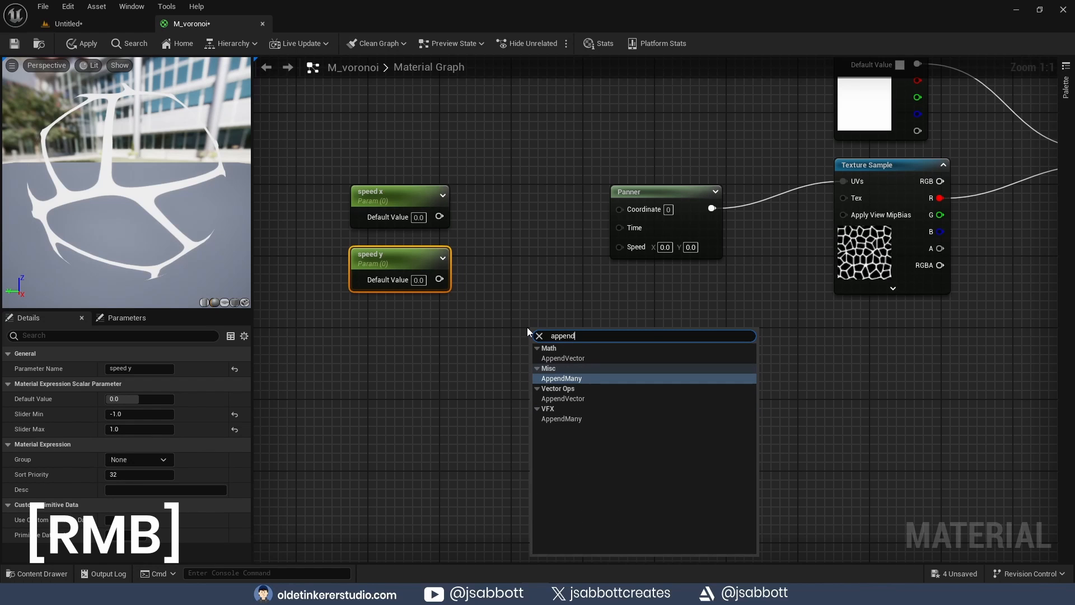
pyautogui.click(577, 357)
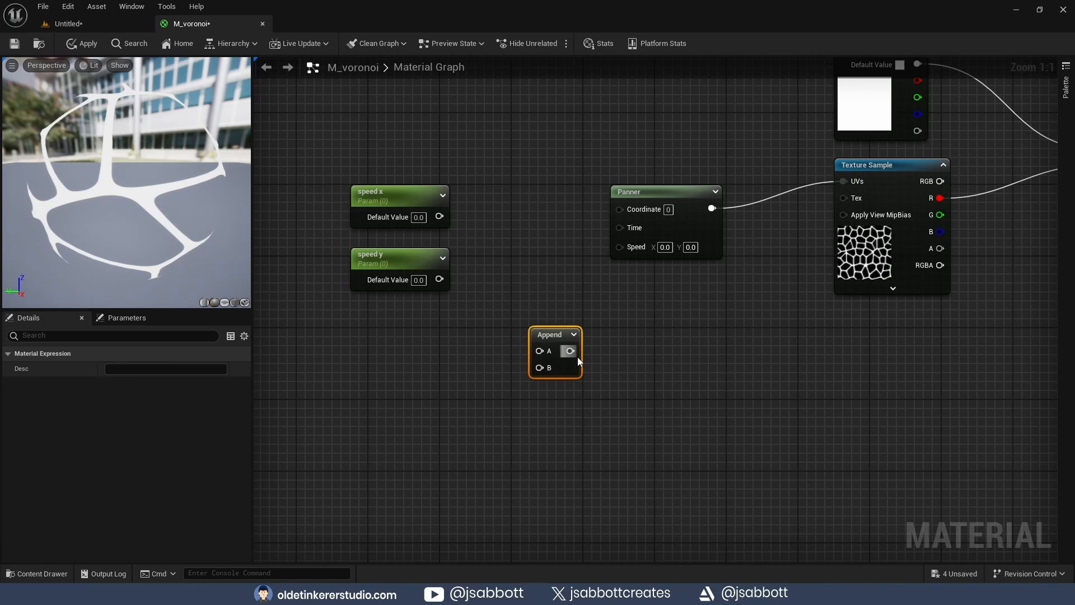
pyautogui.moveTo(557, 342); pyautogui.dragTo(521, 226)
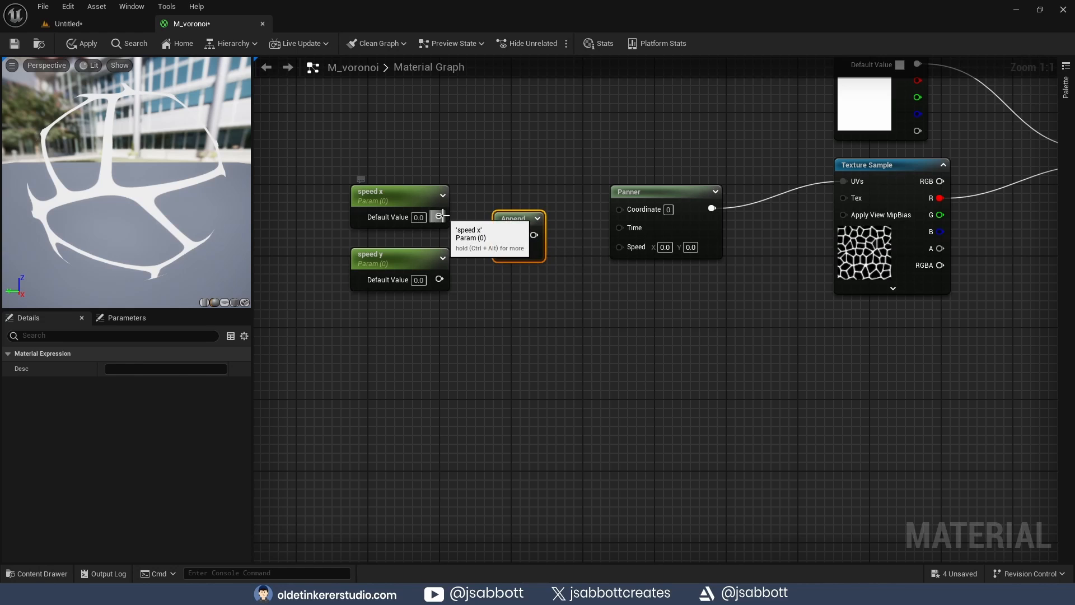
# Connect speed x to A and speed y to B of the Append node, and its output to the Panner's Speed.
pyautogui.moveTo(440, 216); pyautogui.dragTo(503, 235)
pyautogui.moveTo(440, 279); pyautogui.dragTo(505, 252)
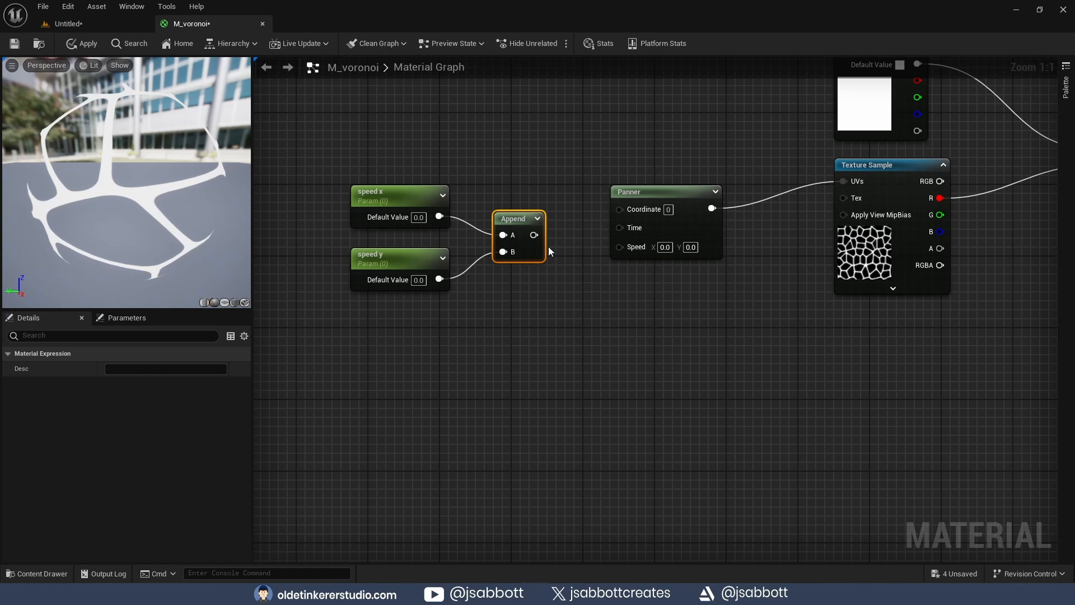
pyautogui.moveTo(533, 235); pyautogui.dragTo(617, 247)
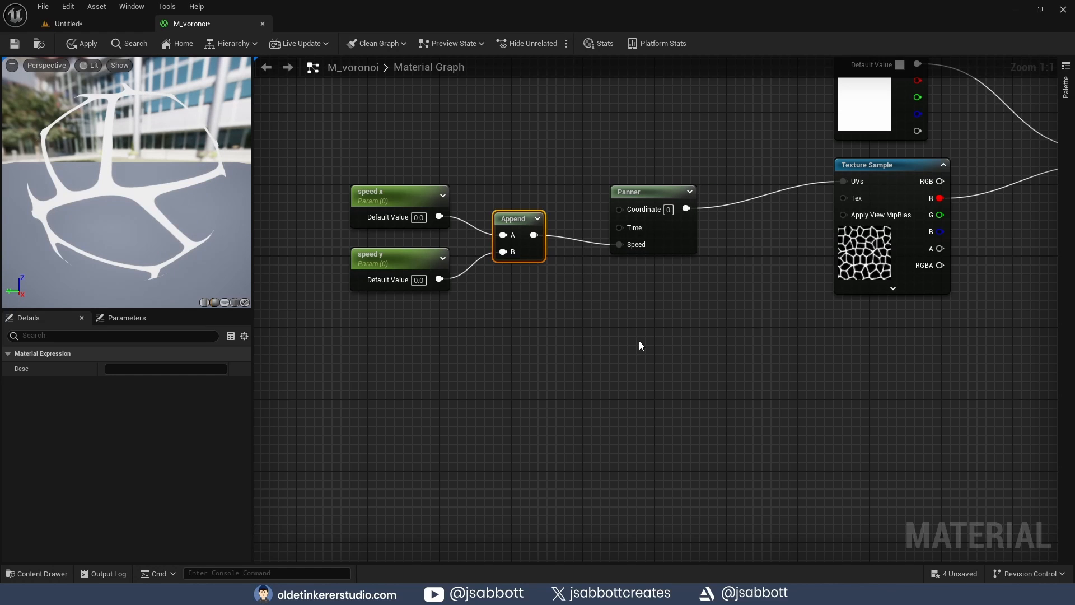
# Duplicate the speed parameters, Append, Panner and Texture Sample nodes together and align the copies directly below the originals.
pyautogui.press('Home')
pyautogui.moveTo(869, 389); pyautogui.dragTo(341, 250)
pyautogui.hotkey('ctrl', 'd')
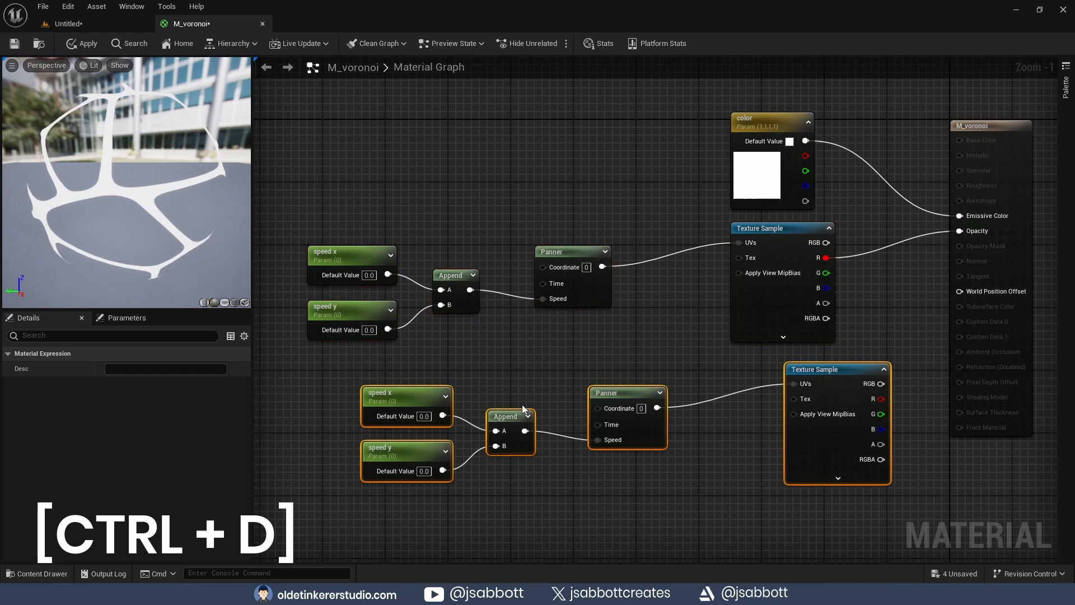
pyautogui.moveTo(828, 370); pyautogui.dragTo(778, 371)
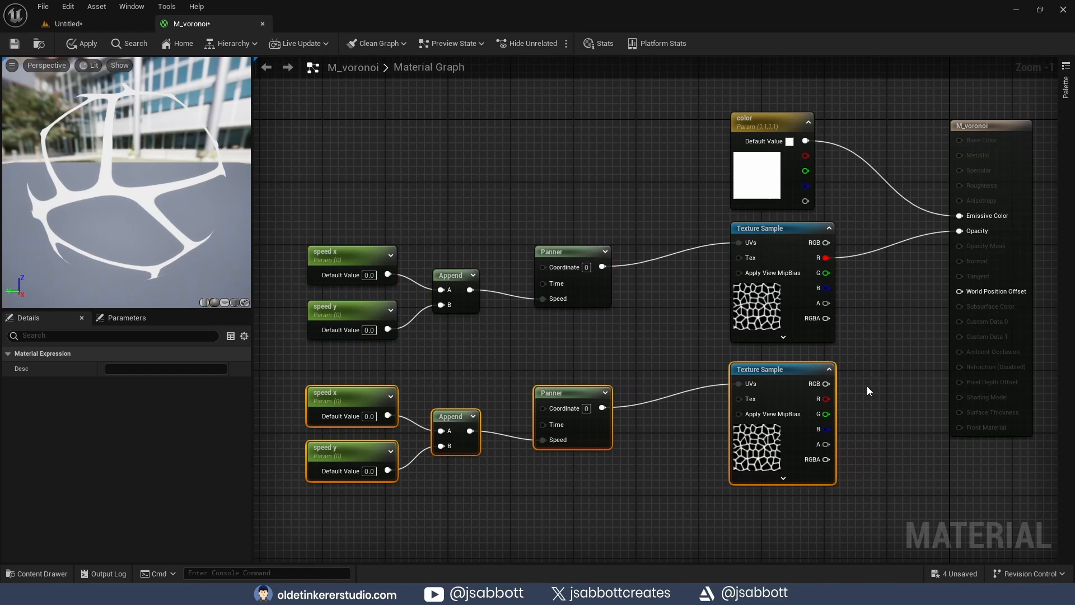
# Combine the R outputs of both Texture Samples in a new Multiply node and connect its result to Opacity.
pyautogui.moveTo(867, 385); pyautogui.dragTo(732, 375, button='right')
pyautogui.rightClick(731, 374)
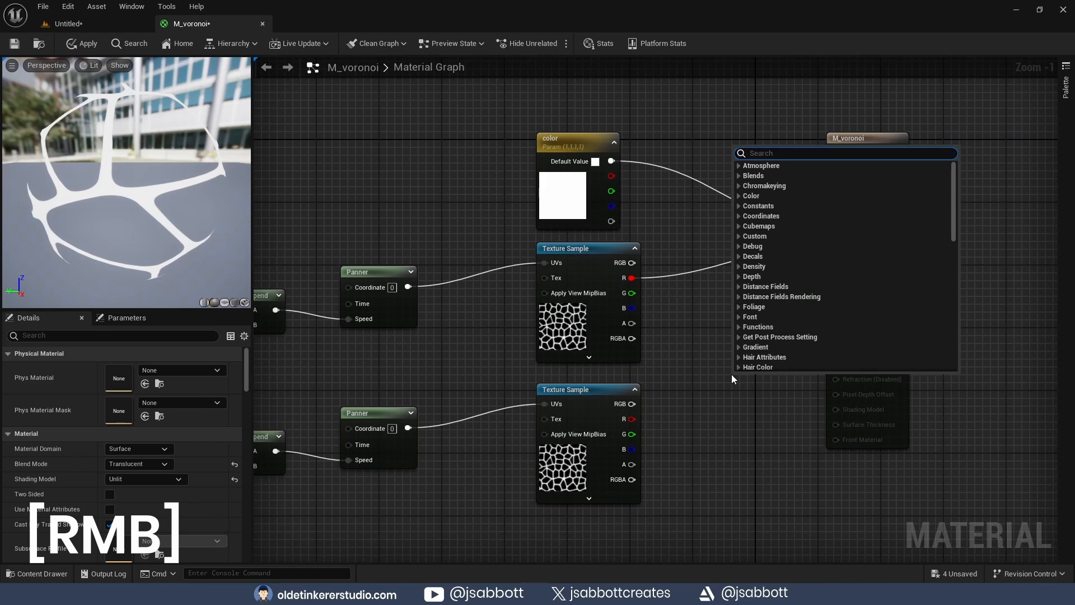
pyautogui.write('multi')
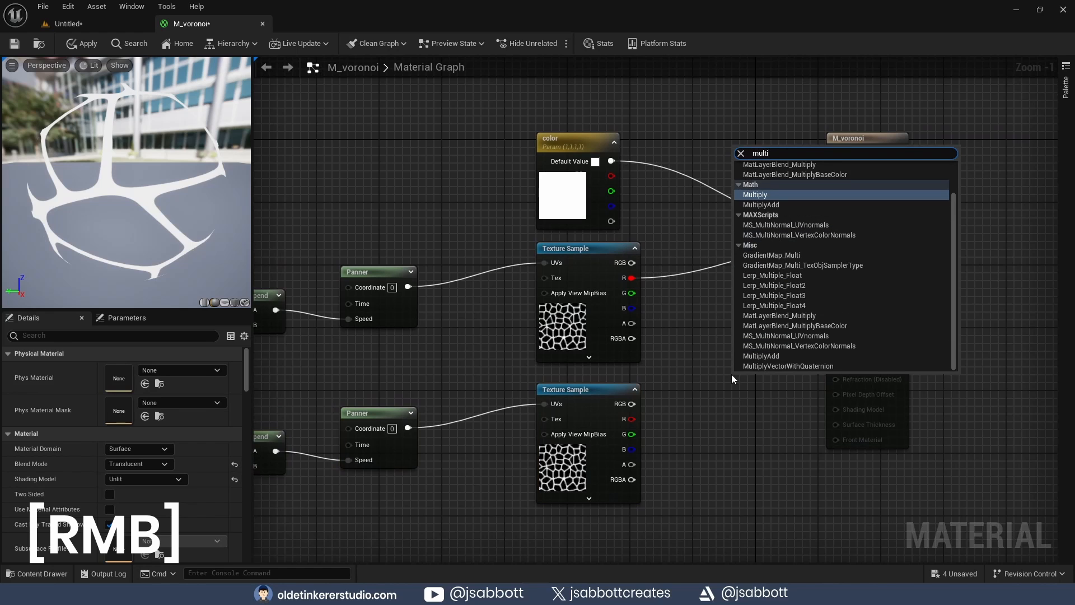
pyautogui.click(764, 194)
pyautogui.moveTo(758, 378); pyautogui.dragTo(726, 349)
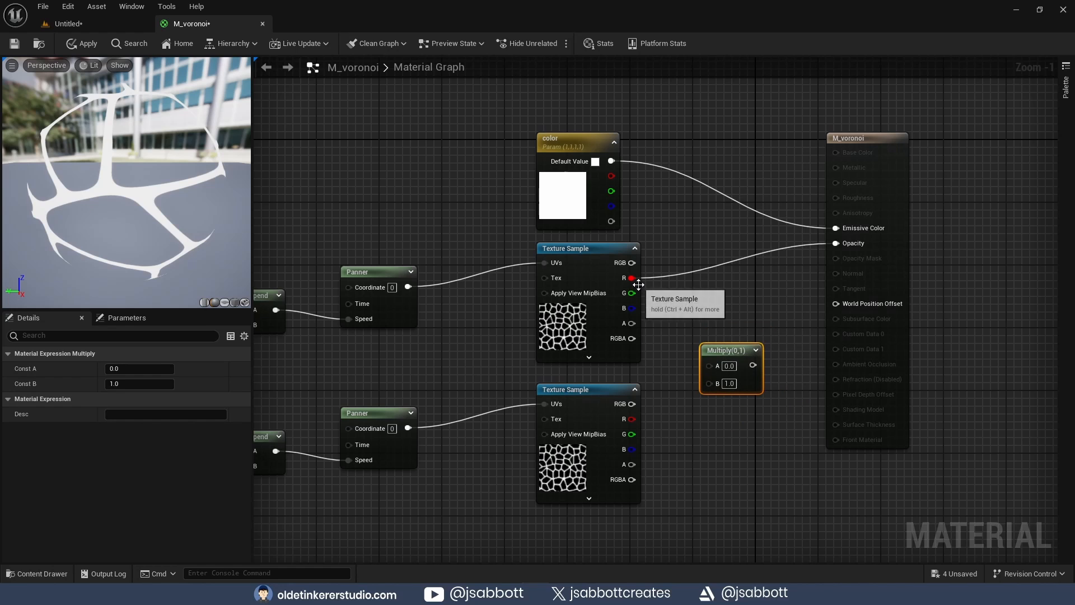
pyautogui.moveTo(631, 278); pyautogui.dragTo(707, 365)
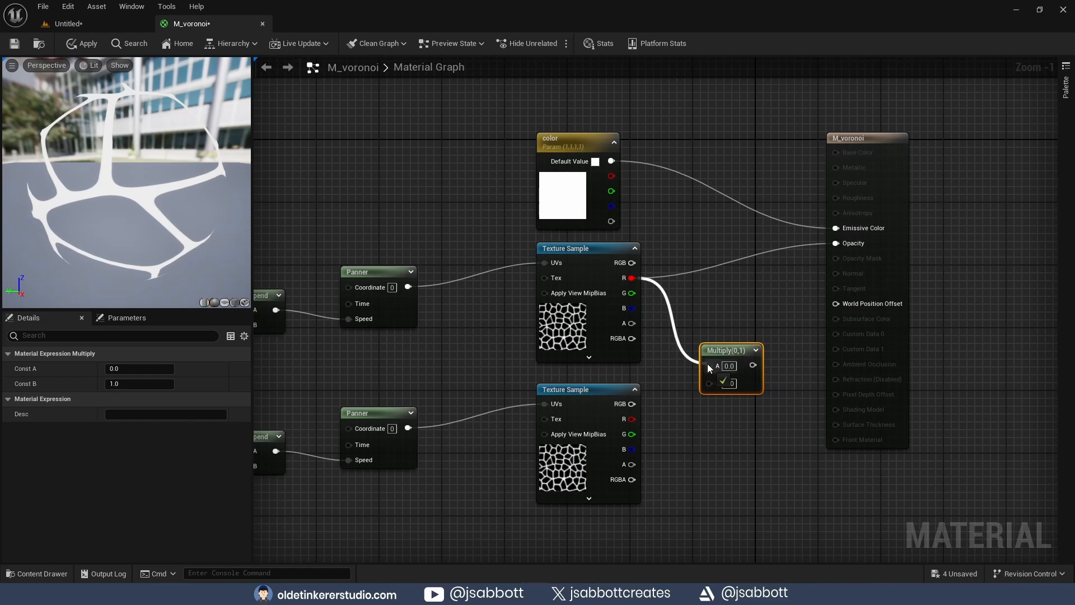
pyautogui.moveTo(631, 419); pyautogui.dragTo(835, 243)
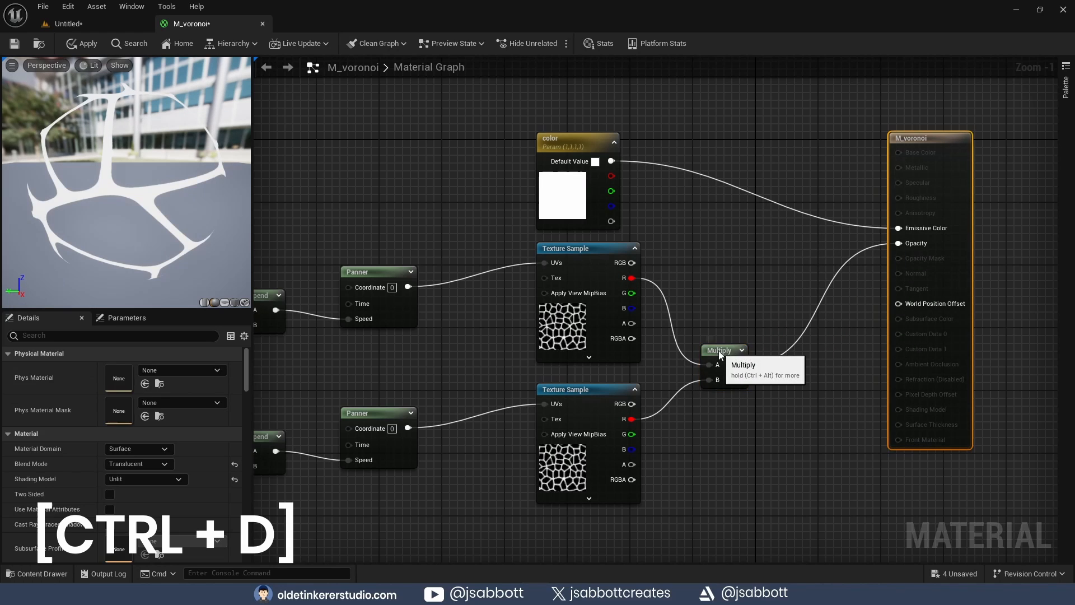
# Duplicate the Multiply node and insert the copy between the first Multiply's output and Opacity, using its A input.
pyautogui.click(720, 351)
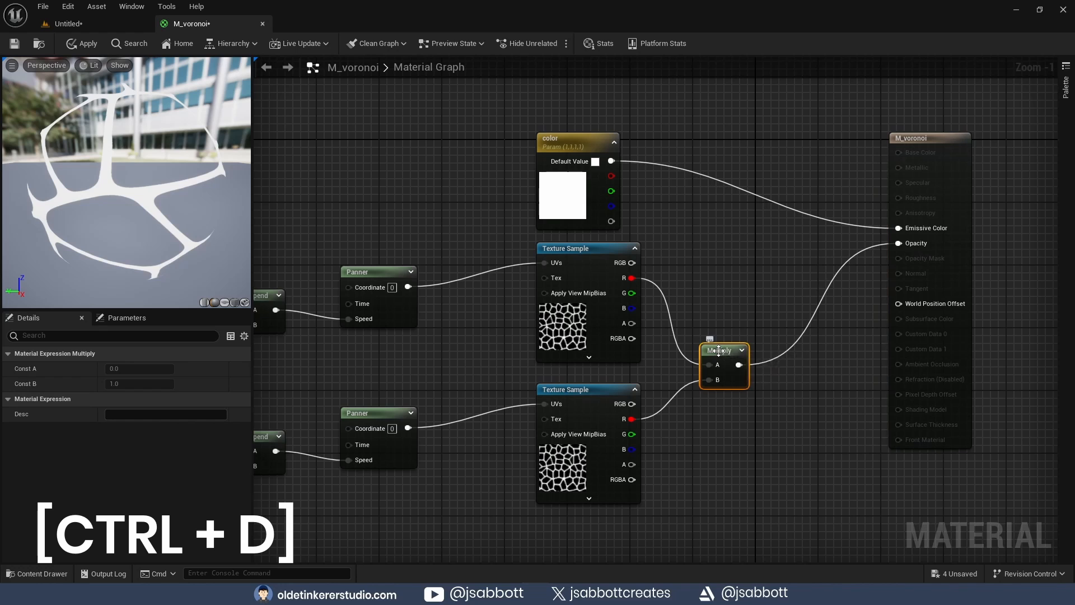
pyautogui.hotkey('ctrl', 'd')
pyautogui.moveTo(763, 352); pyautogui.dragTo(812, 344)
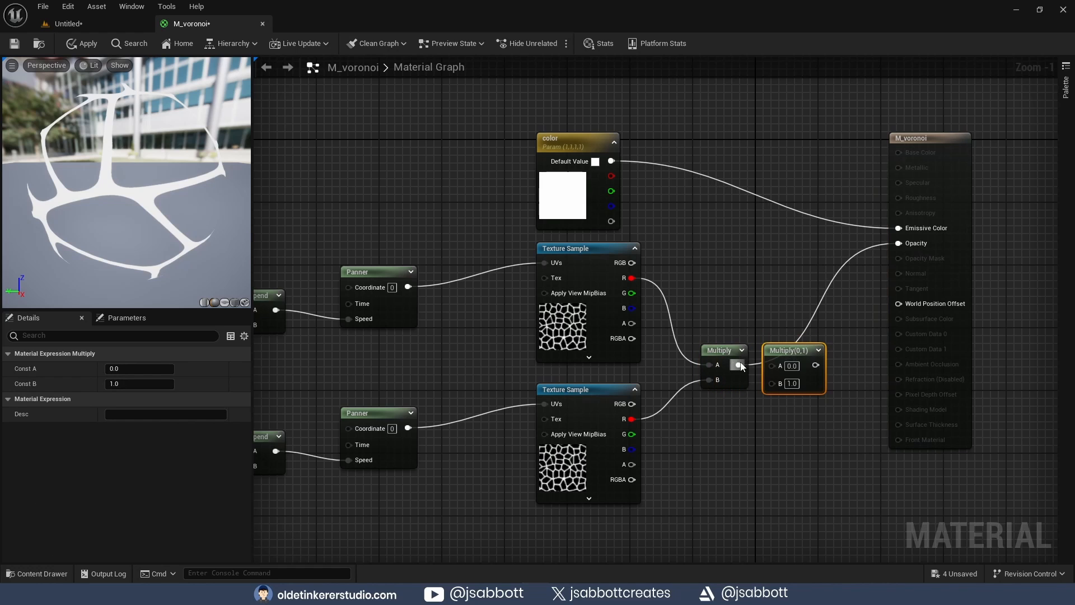
pyautogui.moveTo(739, 365); pyautogui.dragTo(887, 245)
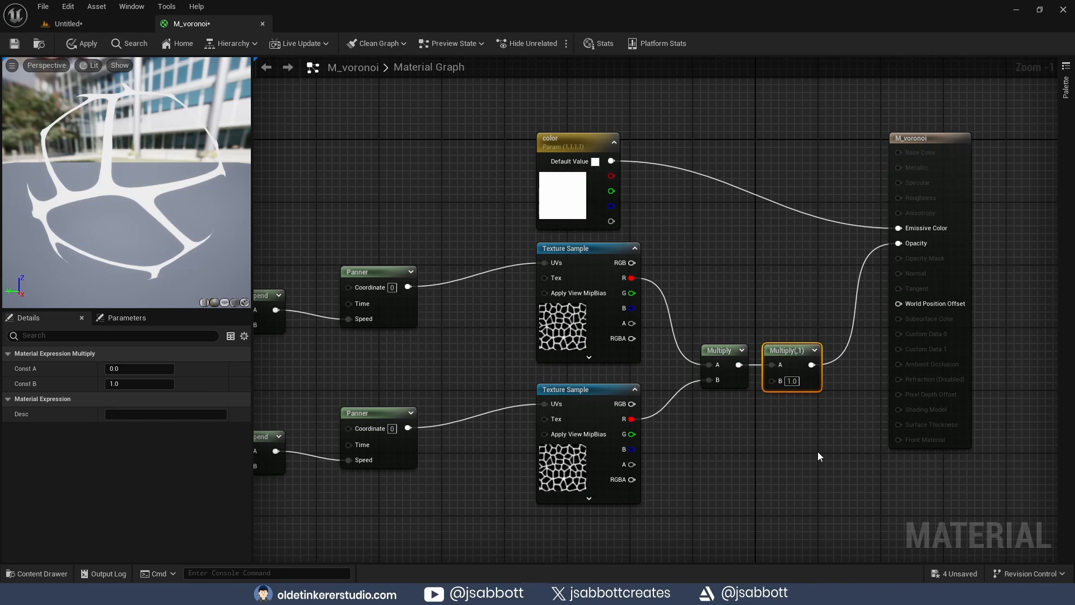
# Apply the changes to the M_voronoi material and save it.
pyautogui.click(78, 43)
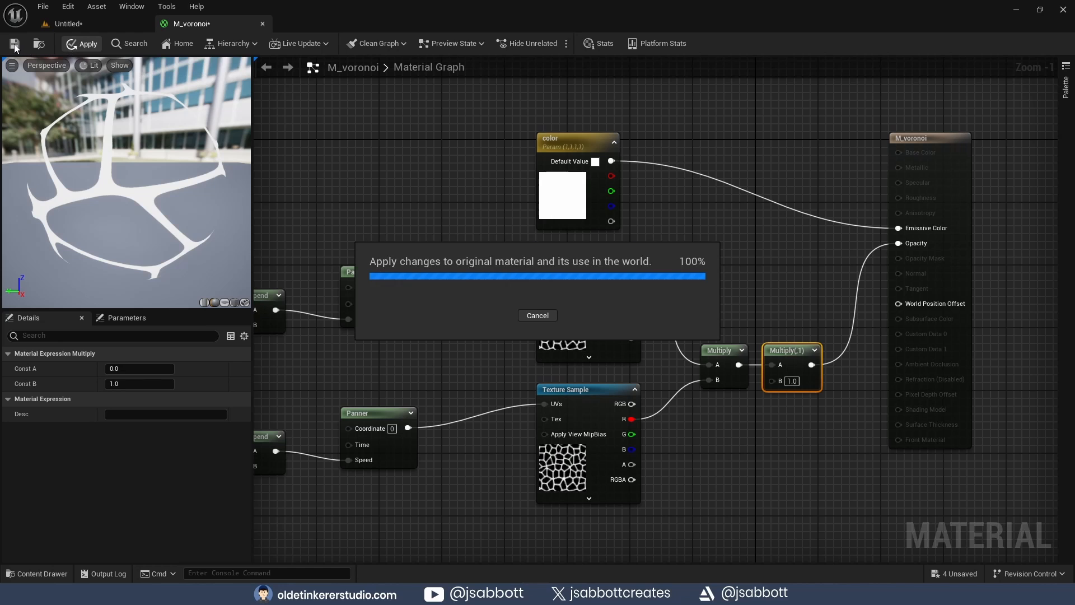
pyautogui.click(14, 46)
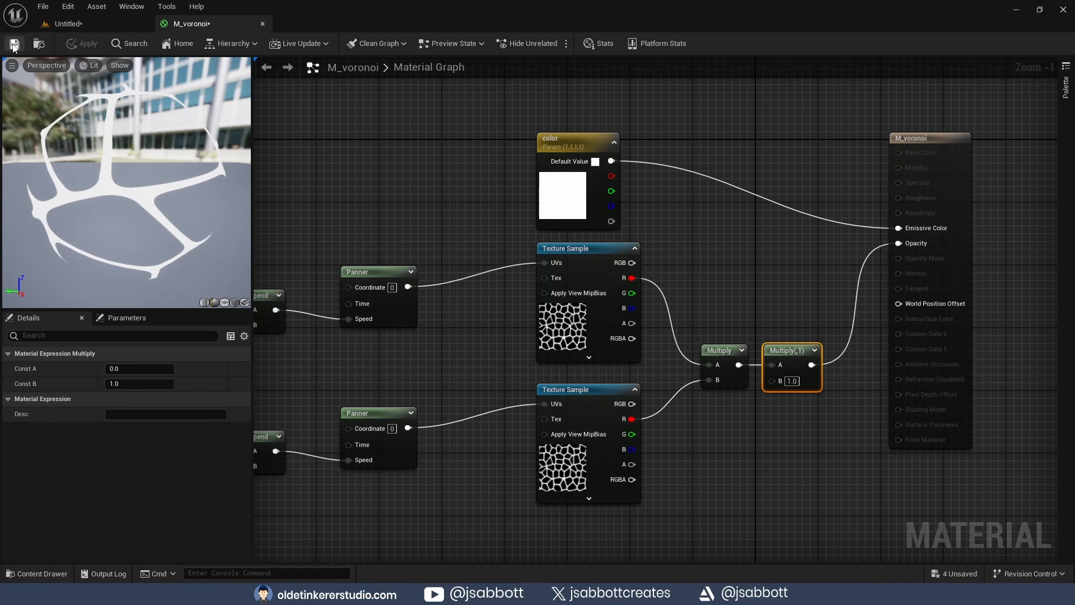
# Create a material instance of M_voronoi named MI_voronoi and apply it to the disc in the level.
pyautogui.click(95, 26)
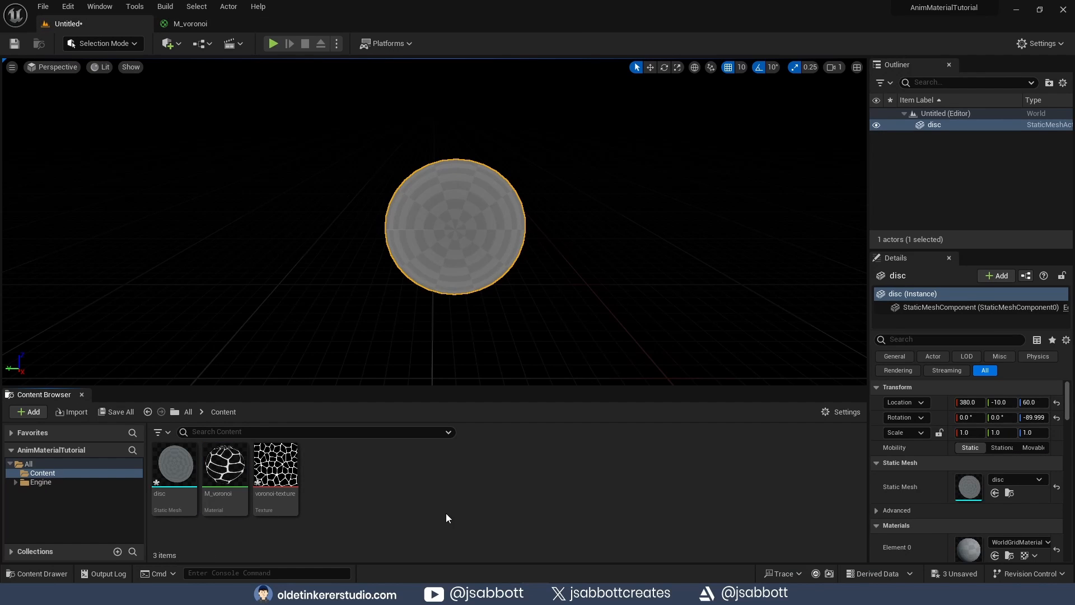
pyautogui.rightClick(226, 498)
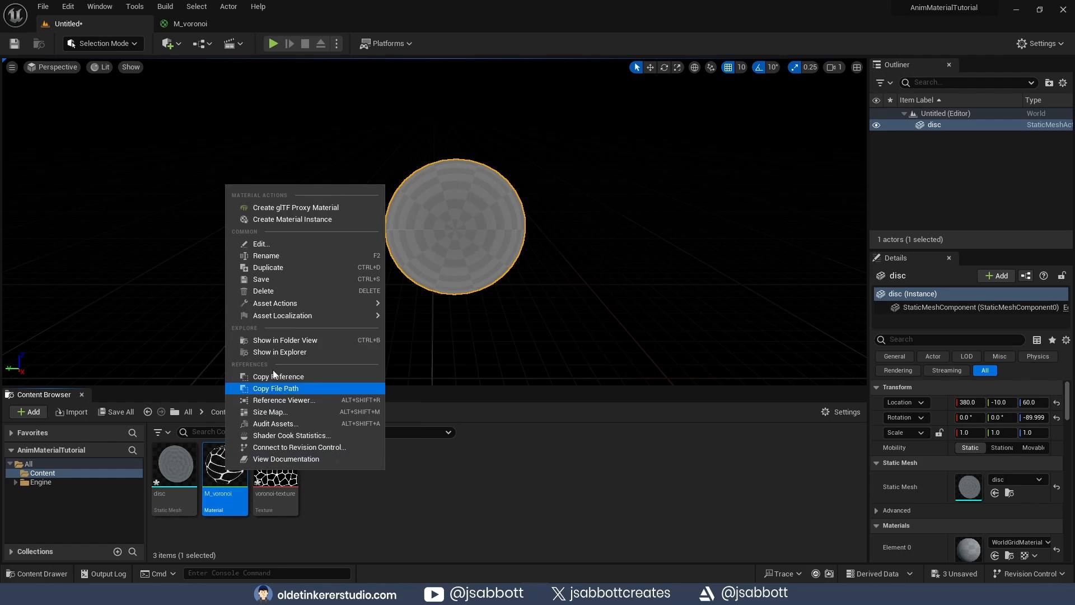
pyautogui.click(308, 220)
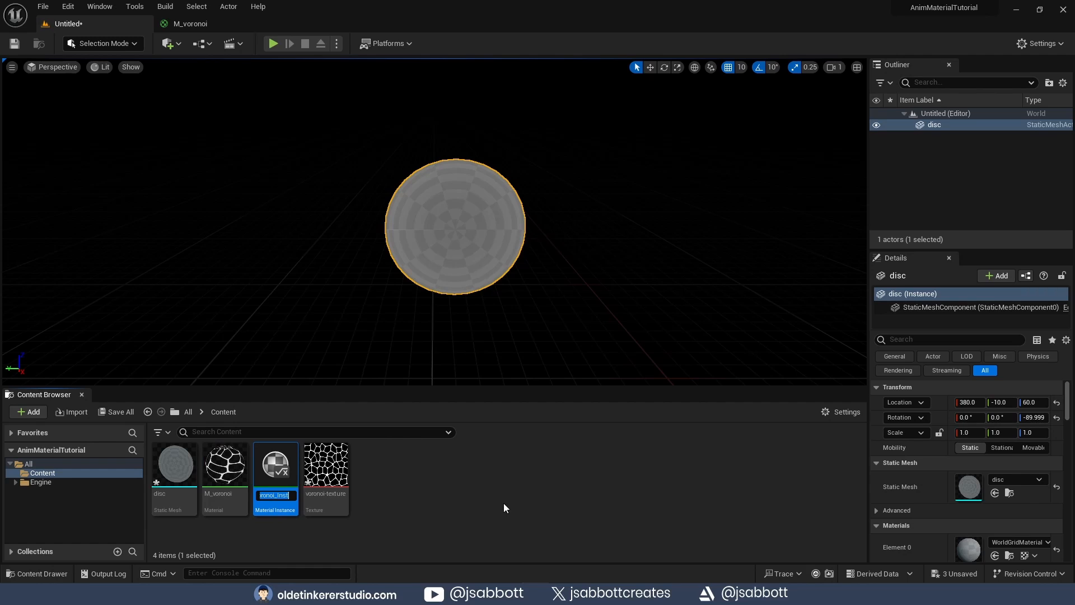
pyautogui.write('MI_vo')
pyautogui.press('Return')
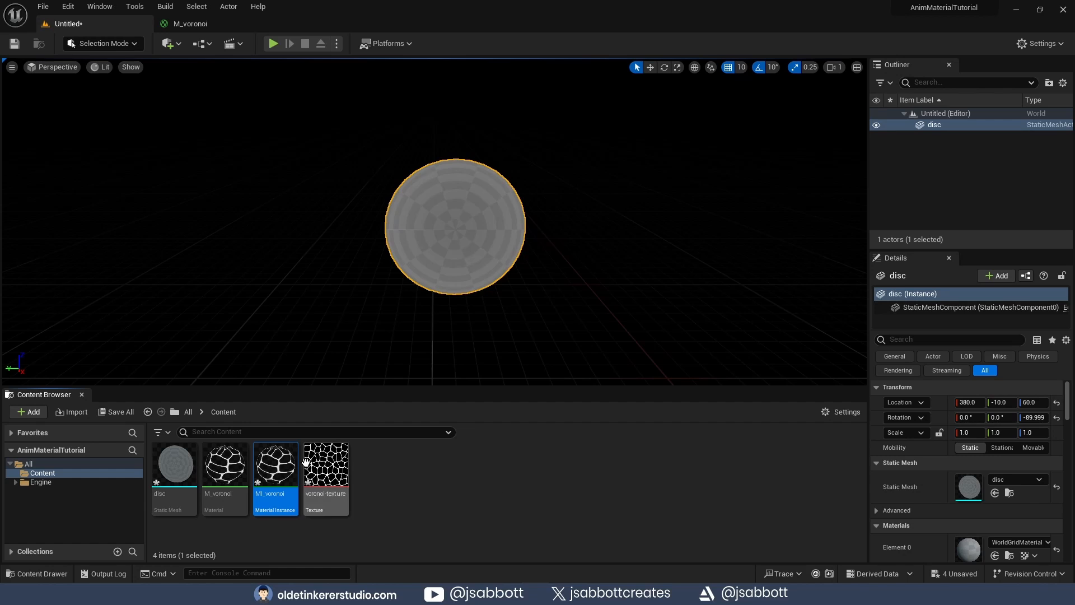
pyautogui.moveTo(275, 468); pyautogui.dragTo(447, 230)
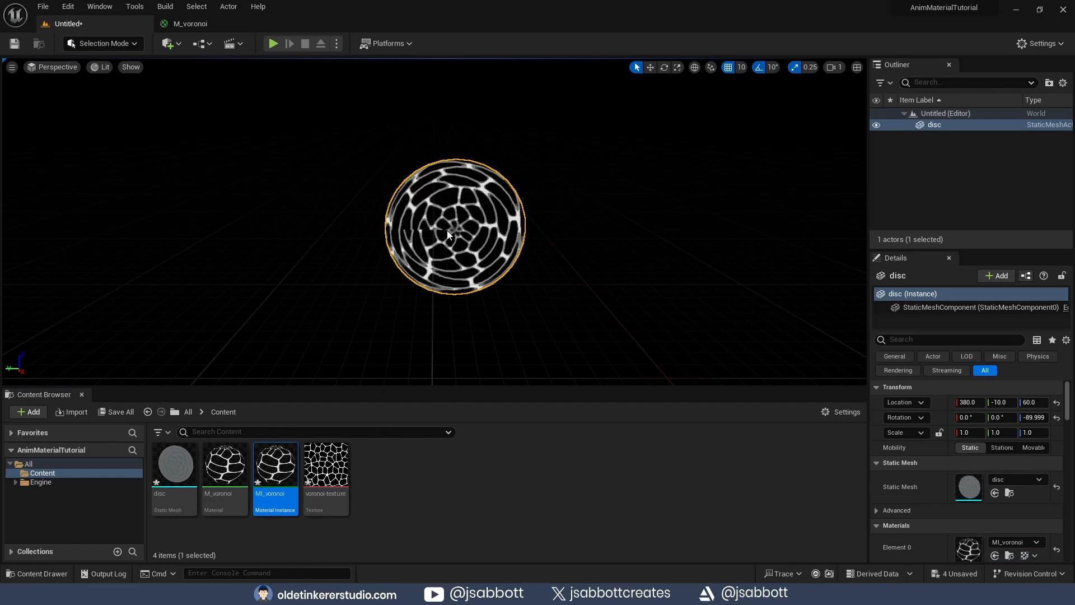
# In MI_voronoi, enable the speed x, speed y and color overrides, setting speed x to about 0.304 and speed y to about 0.224.
pyautogui.doubleClick(275, 467)
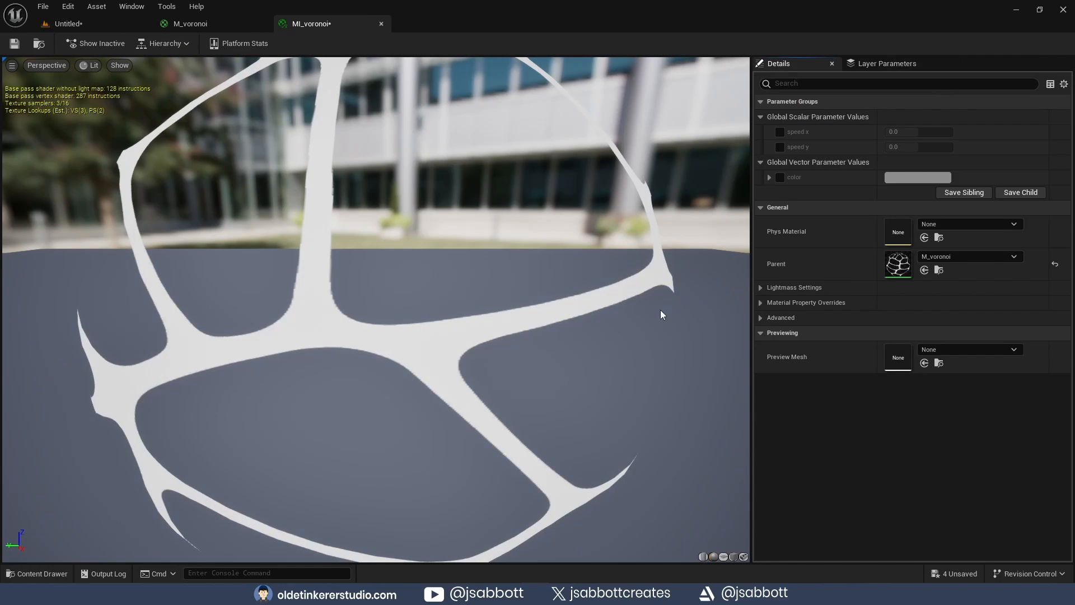
pyautogui.click(780, 132)
pyautogui.click(780, 147)
pyautogui.click(780, 177)
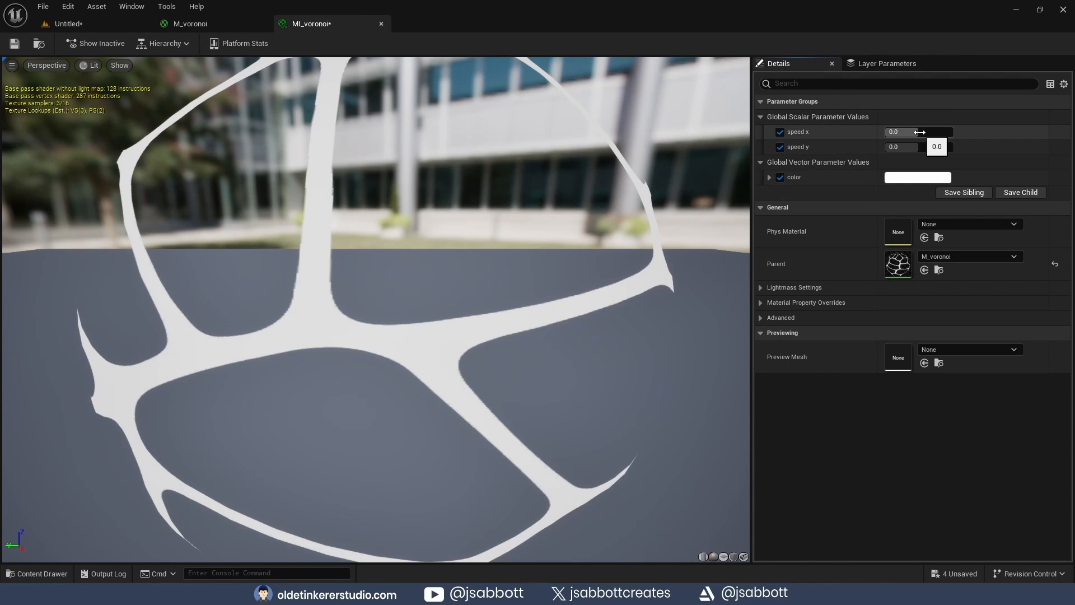
pyautogui.moveTo(916, 132)
pyautogui.mouseDown()
pyautogui.moveTo(944, 132)
pyautogui.moveTo(929, 133)
pyautogui.moveTo(926, 147)
pyautogui.mouseUp()
# Set MI_voronoi's color to pink with hue about 309, saturation about 0.63 and value about 0.79, and save the instance.
pyautogui.click(918, 177)
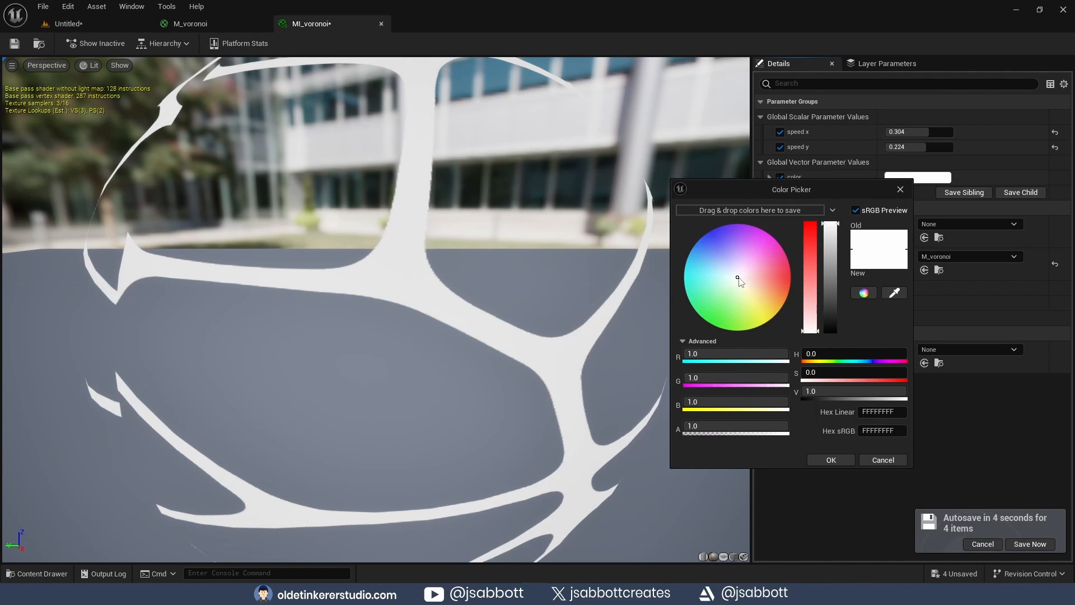
pyautogui.moveTo(738, 278); pyautogui.dragTo(759, 251)
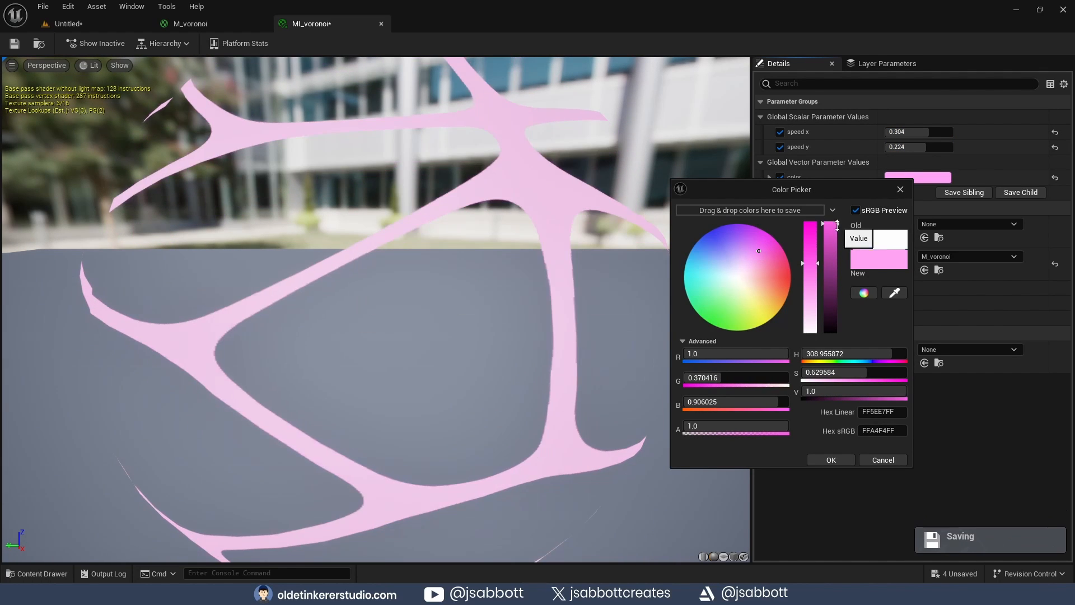
pyautogui.click(832, 460)
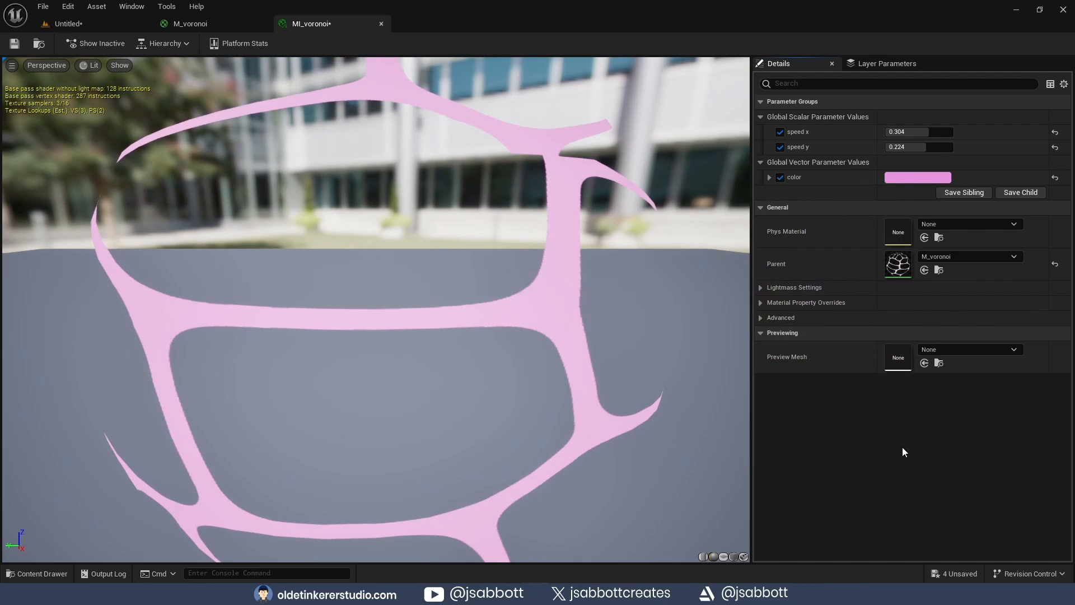
pyautogui.click(12, 47)
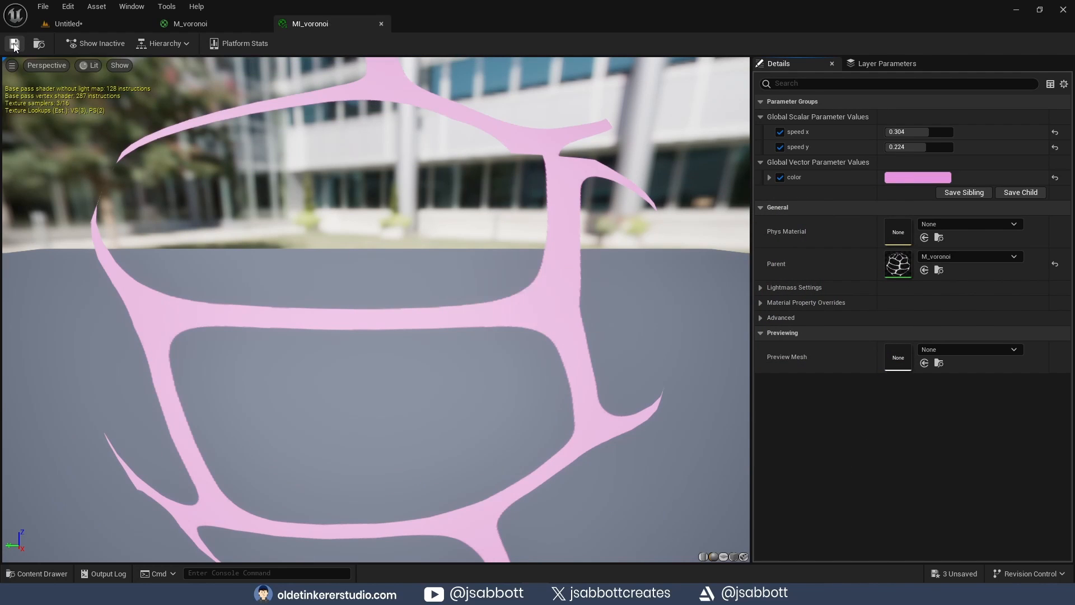
# Raise the Value of MI_voronoi's color to 5 for a glow, and save the instance before returning to the level.
pyautogui.click(913, 178)
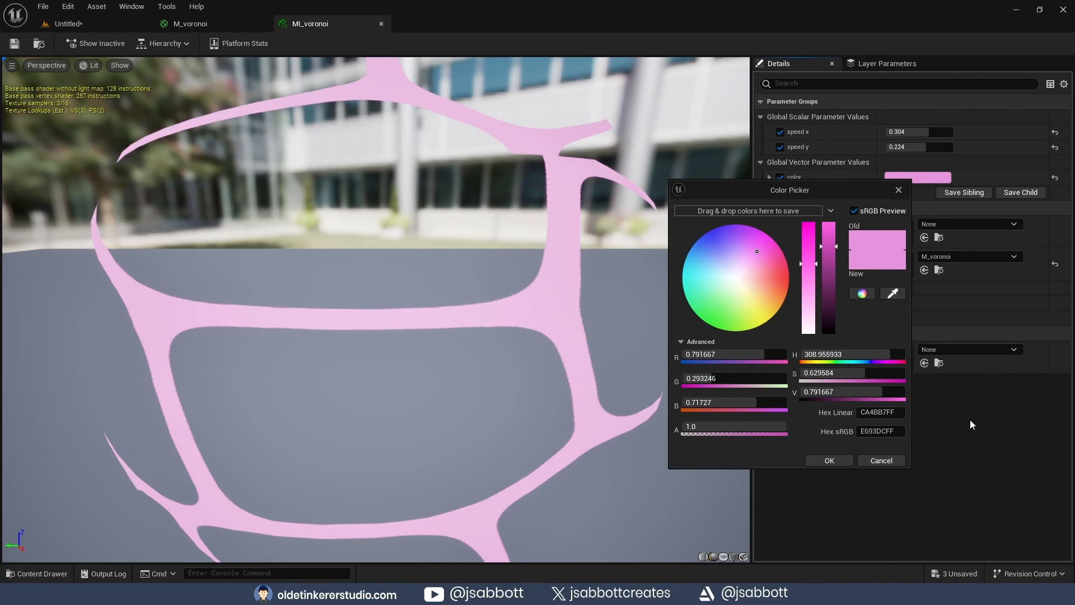
pyautogui.click(845, 392)
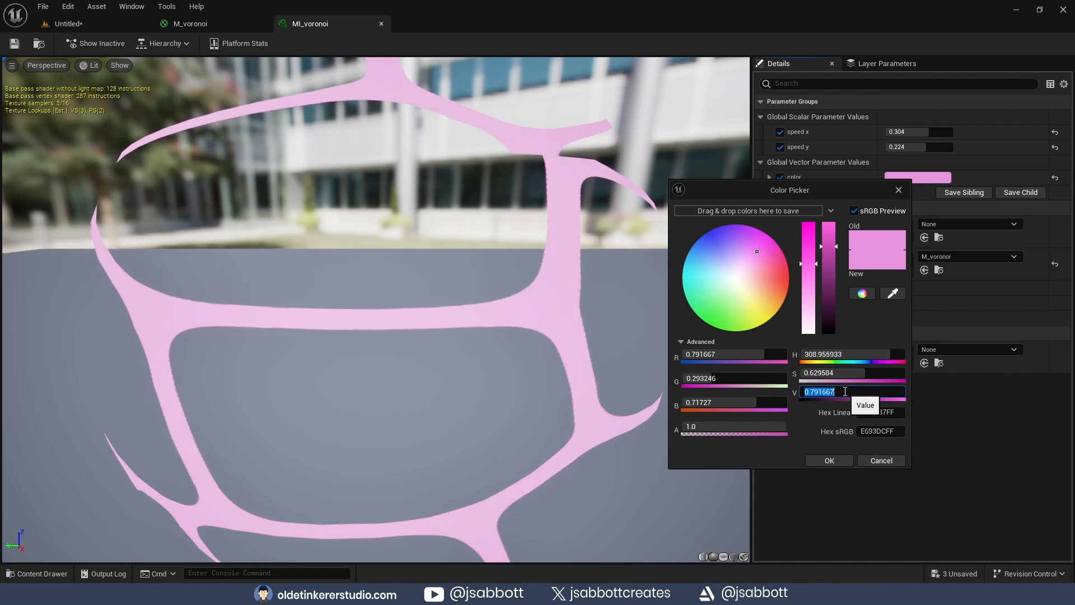
pyautogui.write('5')
pyautogui.press('Return')
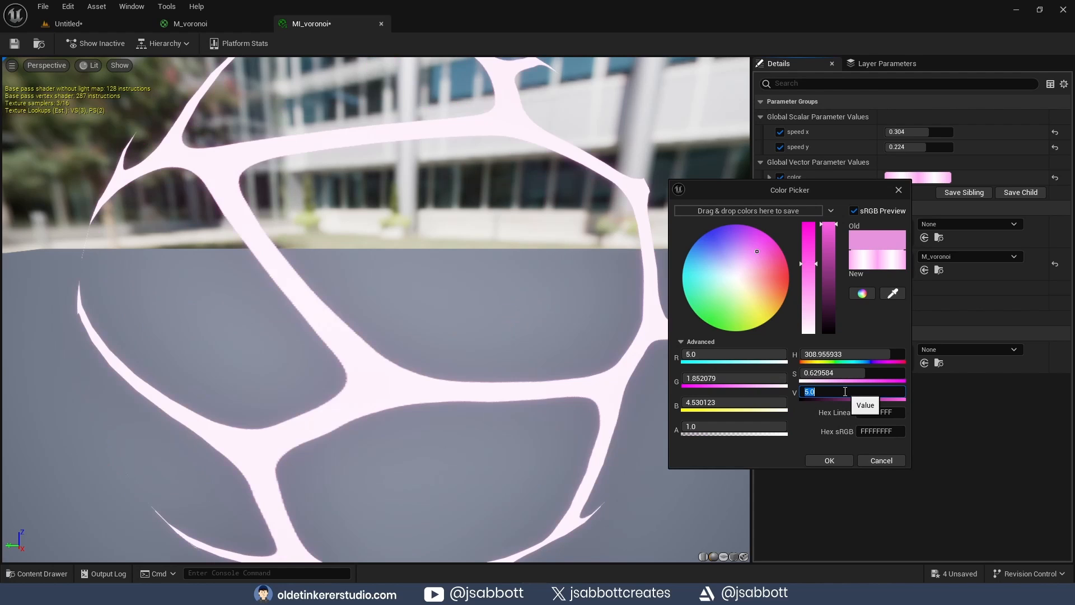
pyautogui.click(830, 460)
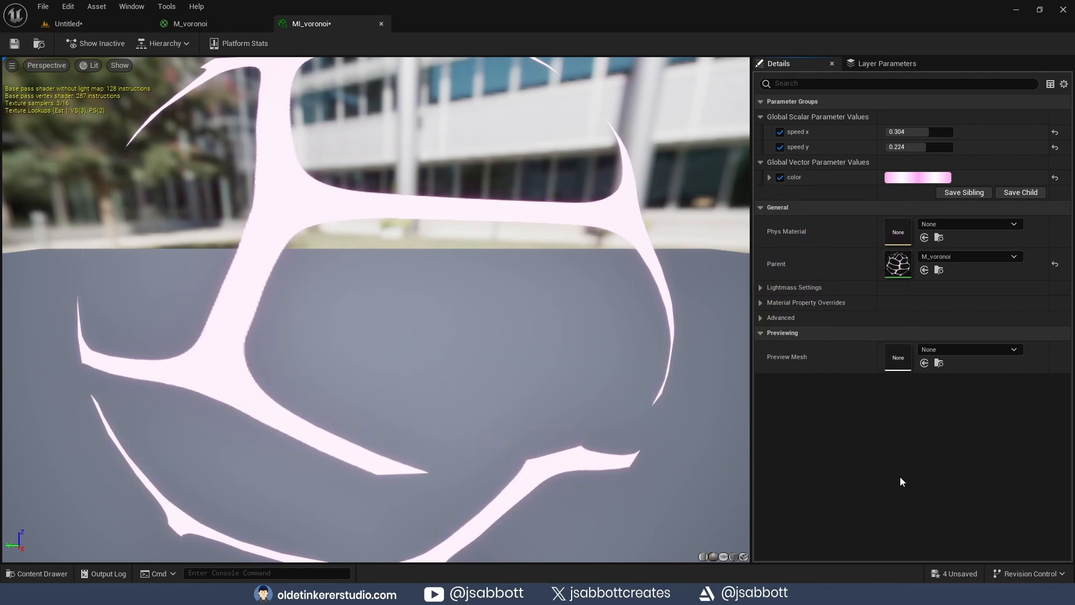
pyautogui.click(15, 44)
pyautogui.click(96, 22)
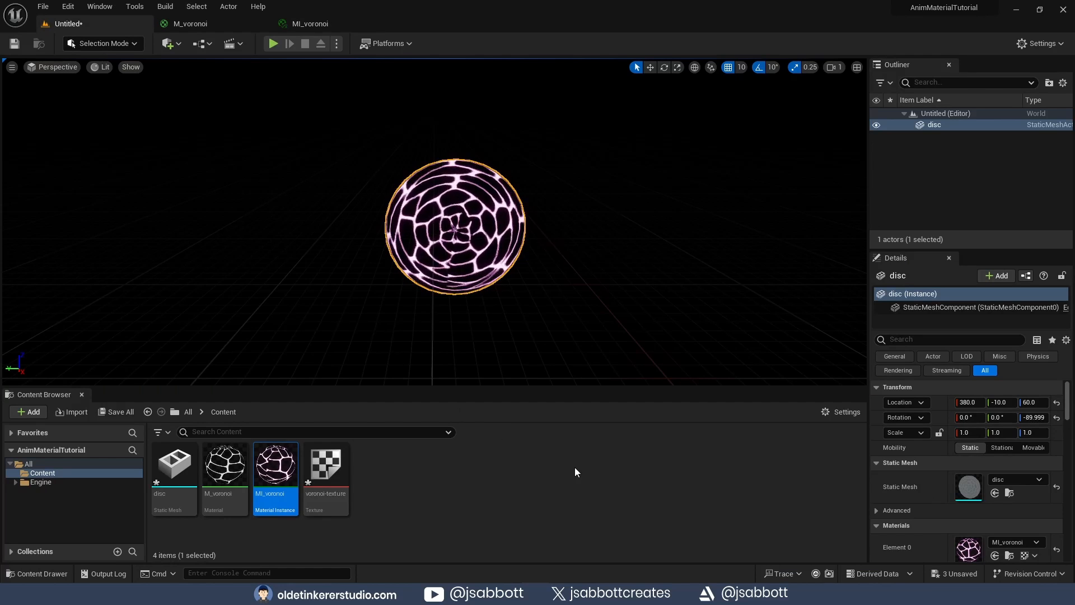